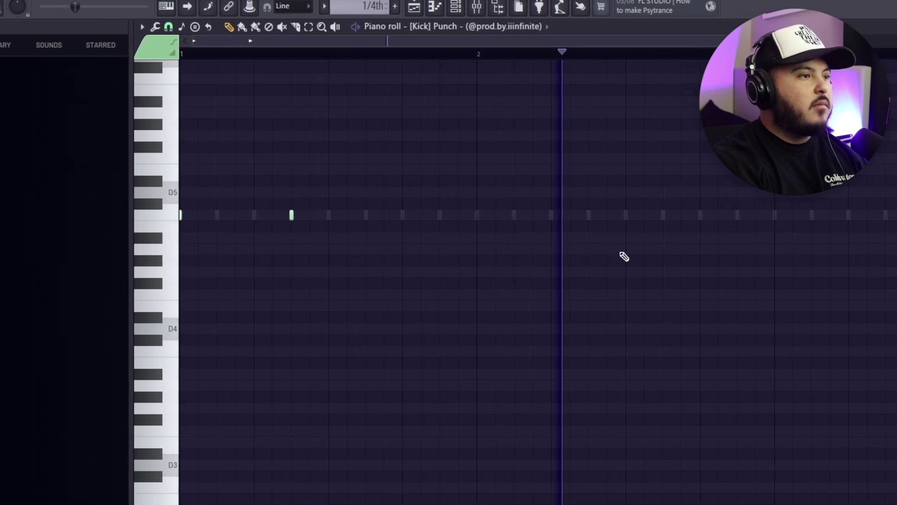
# Place additional kick notes in the C5 row across bars 2 to 4 of the [Kick] Punch pattern.
pyautogui.click(668, 215)
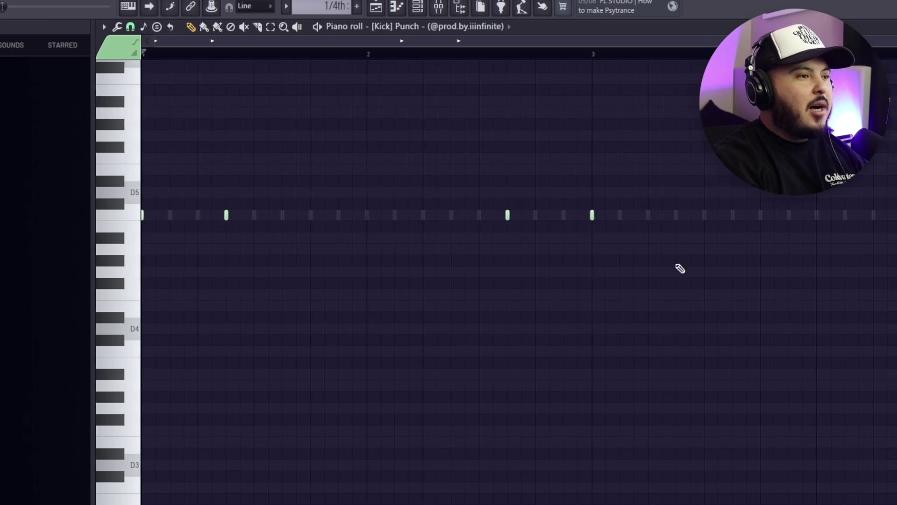
pyautogui.click(747, 214)
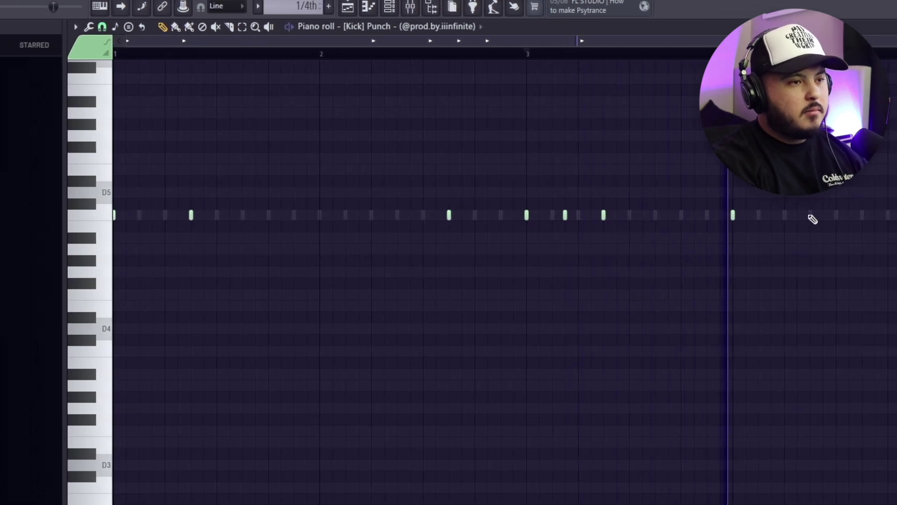
pyautogui.click(812, 219)
pyautogui.click(866, 220)
pyautogui.click(856, 217)
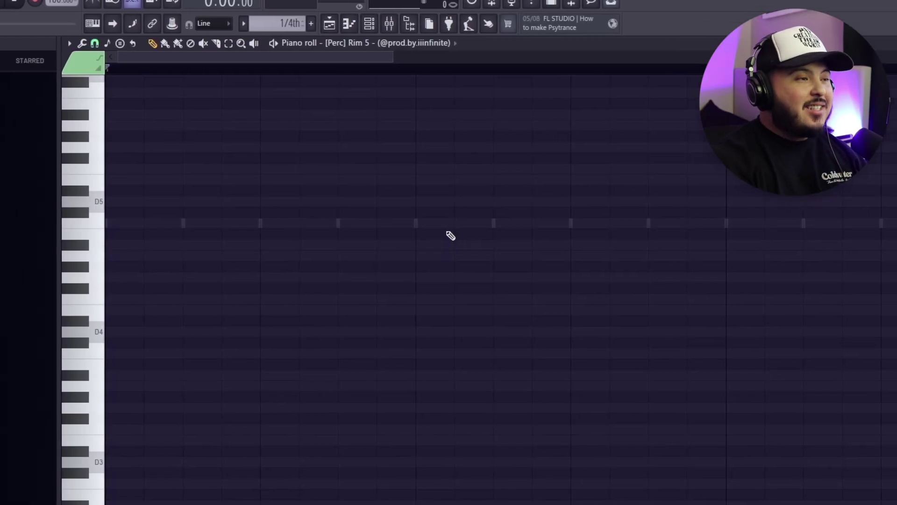
# Try three evenly spaced C5 notes around the middle of bar 1 in the [Perc] Rim 5 pattern.
pyautogui.click(445, 222)
pyautogui.click(485, 222)
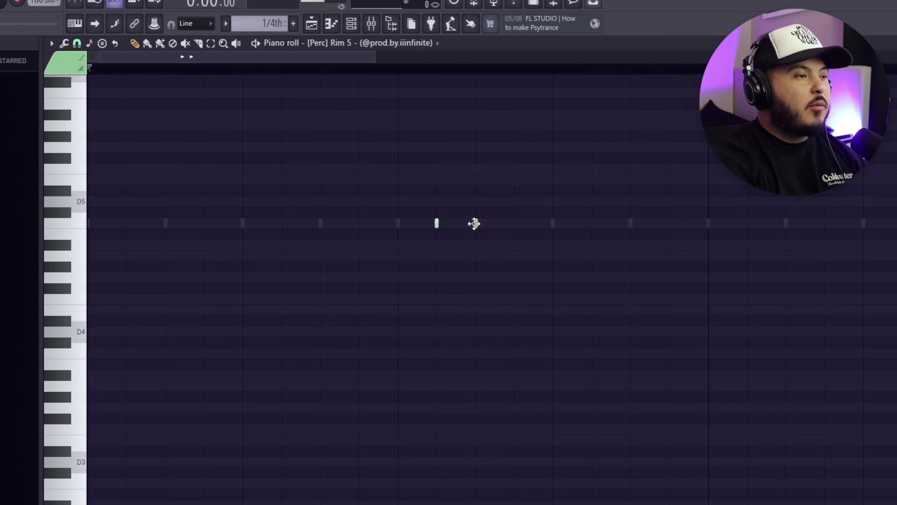
pyautogui.click(523, 223)
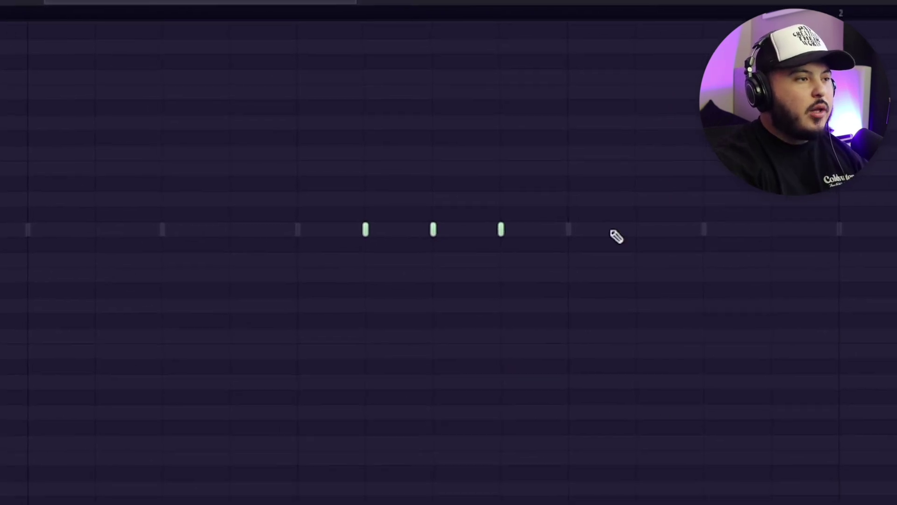
pyautogui.moveTo(554, 207); pyautogui.dragTo(600, 267)
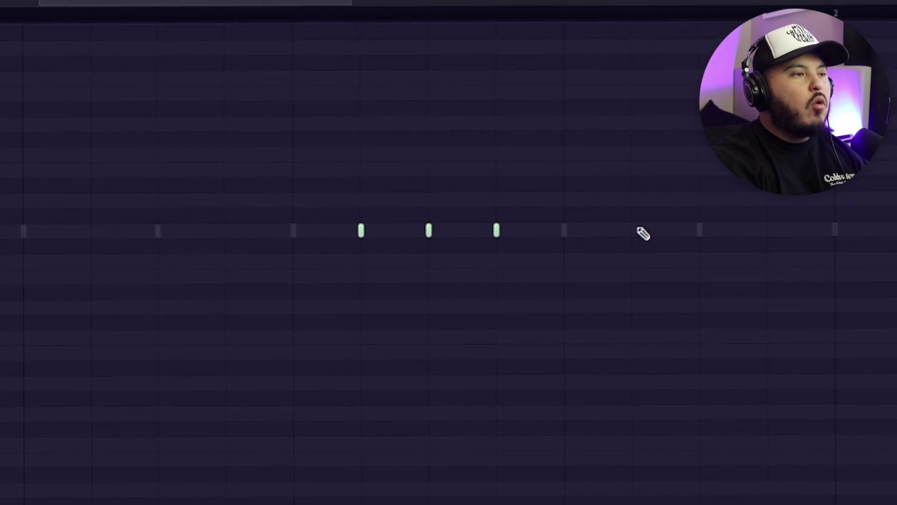
pyautogui.moveTo(708, 245); pyautogui.dragTo(717, 242)
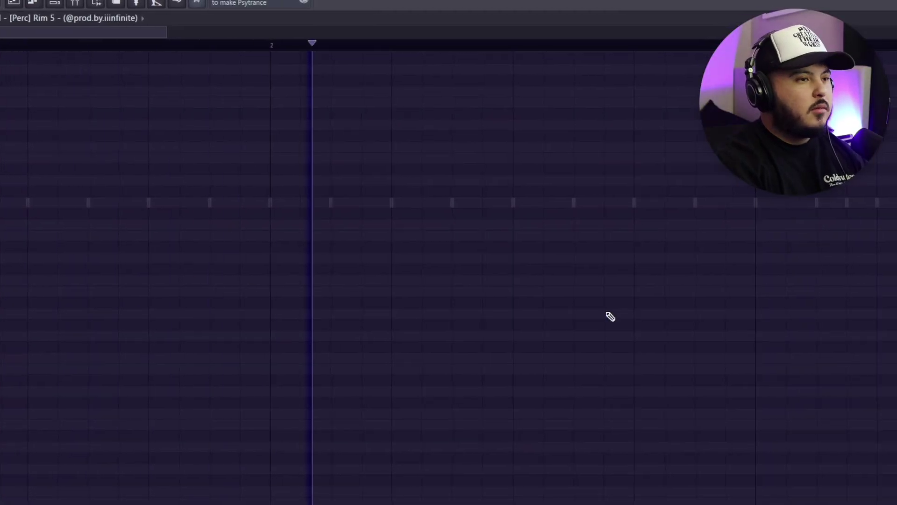
# Place a single [Perc] Rim 5 note in the second half of bar 2 and audition the rim notes in the pattern.
pyautogui.click(572, 203)
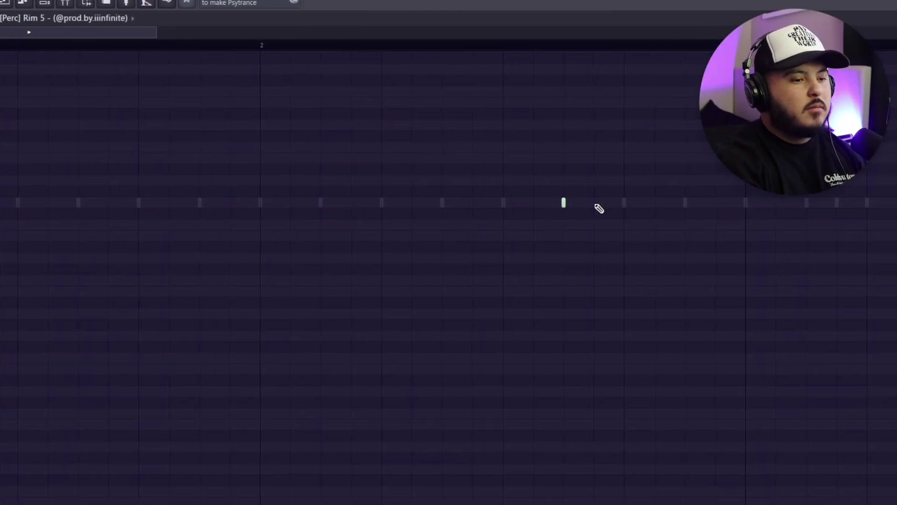
pyautogui.moveTo(487, 177); pyautogui.dragTo(520, 207)
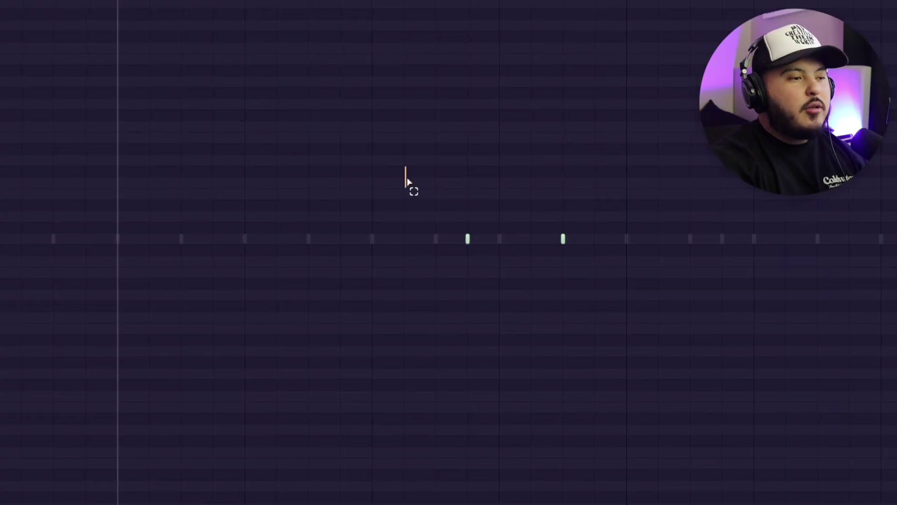
pyautogui.moveTo(405, 184); pyautogui.dragTo(615, 376)
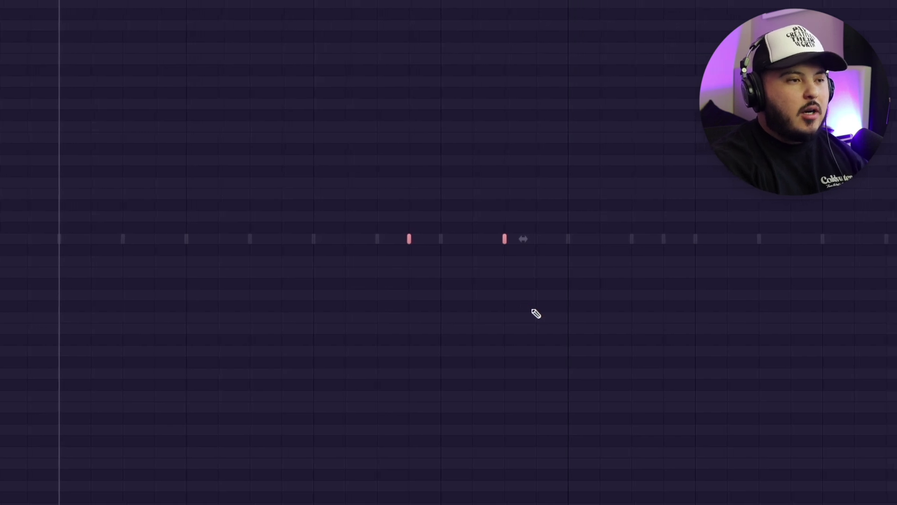
pyautogui.press('space')
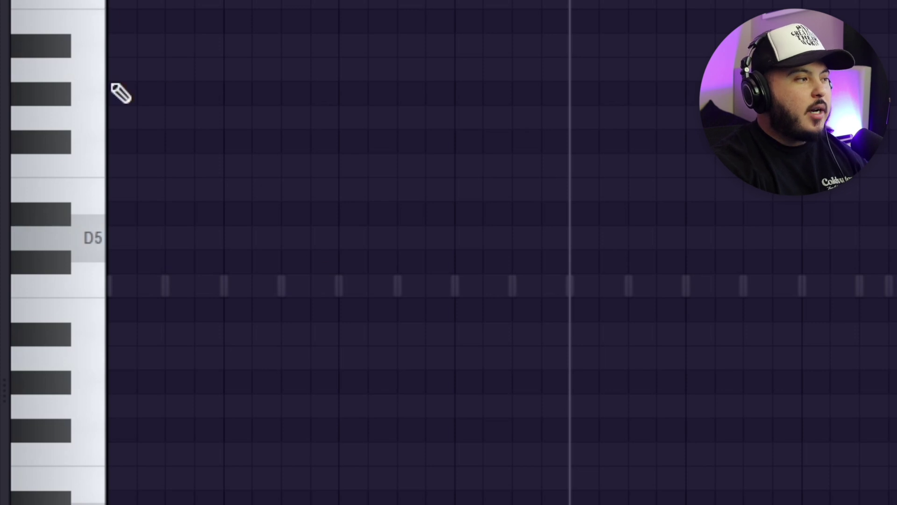
pyautogui.moveTo(559, 302); pyautogui.dragTo(394, 188)
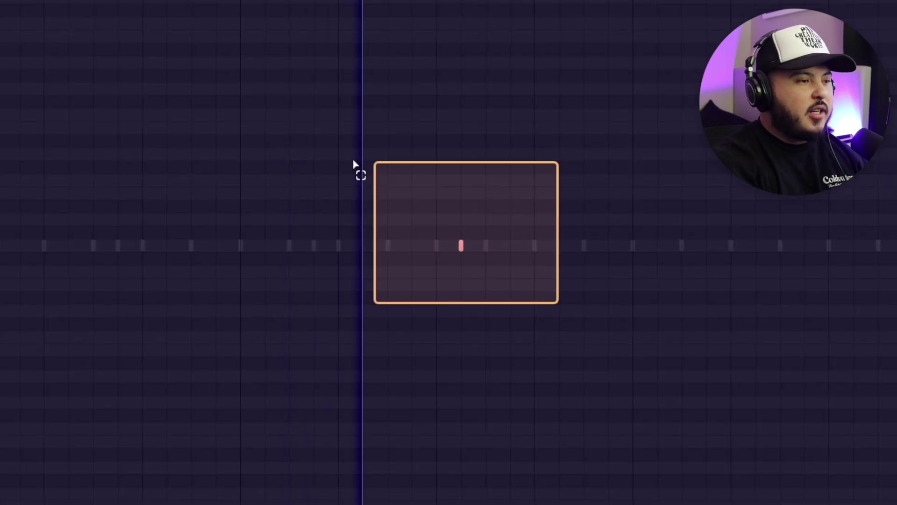
pyautogui.press('space')
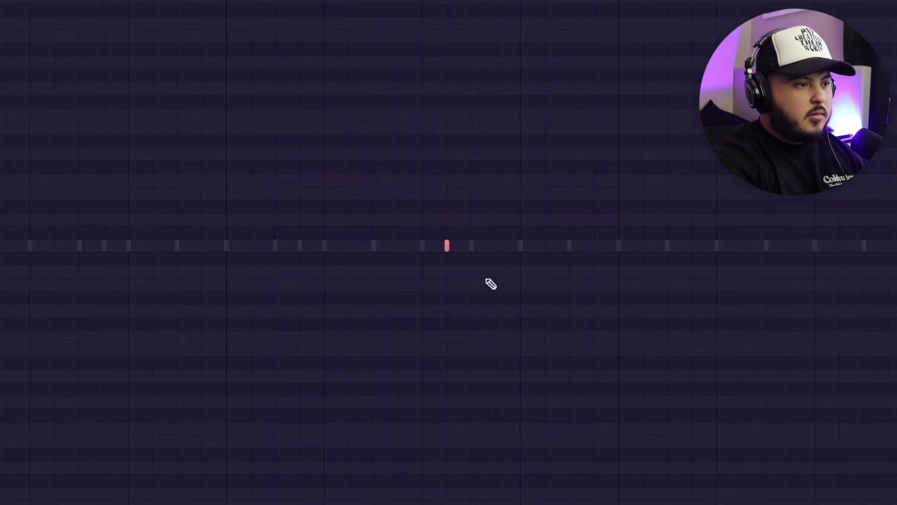
pyautogui.press('space')
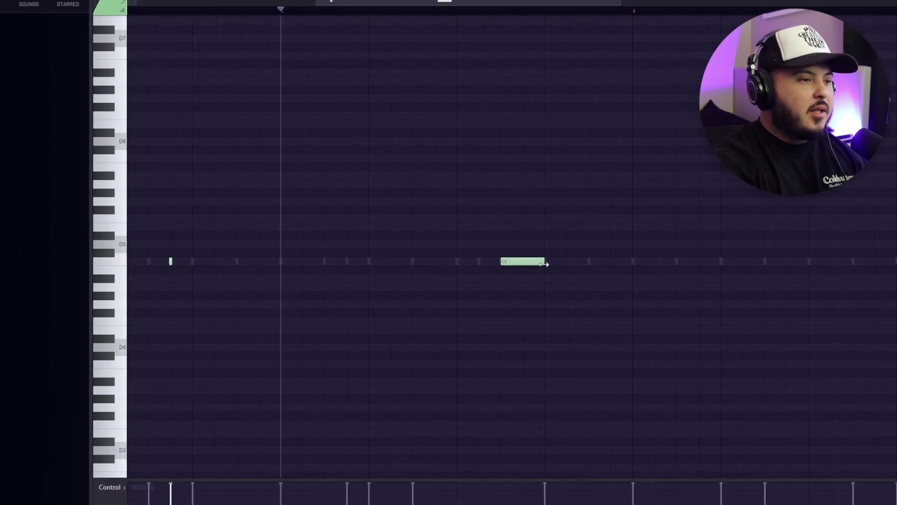
# Chop the long C5 note into equal slices with the chopper, adjusting the time multiplier during playback.
pyautogui.moveTo(489, 232); pyautogui.dragTo(544, 308)
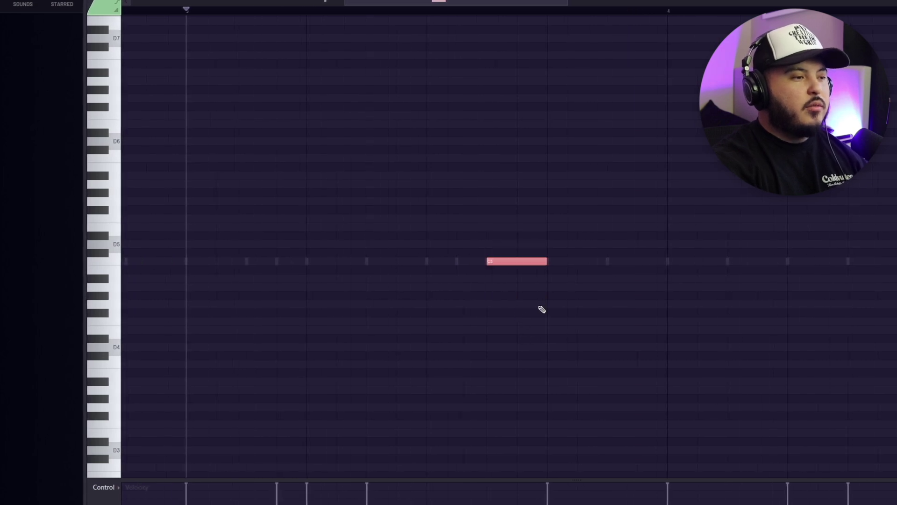
pyautogui.hotkey('alt', 'u')
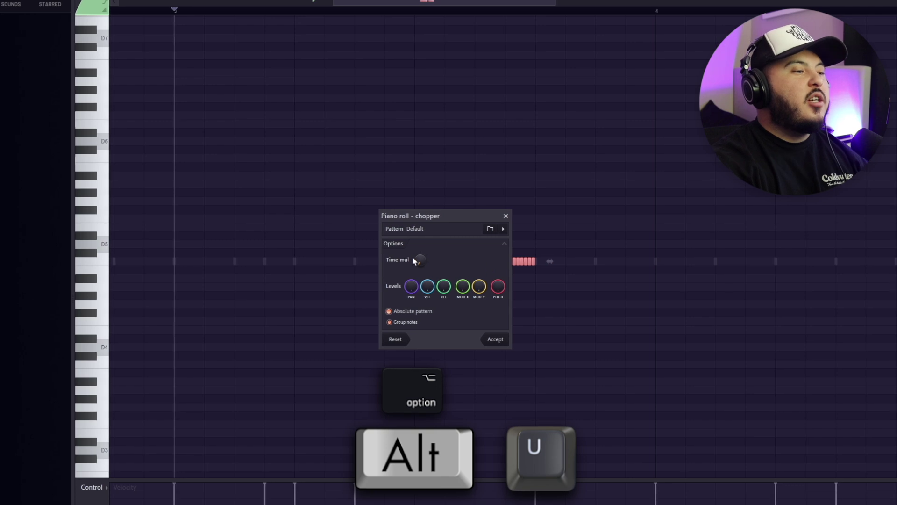
pyautogui.moveTo(443, 213); pyautogui.dragTo(646, 208)
pyautogui.moveTo(615, 254); pyautogui.dragTo(615, 243)
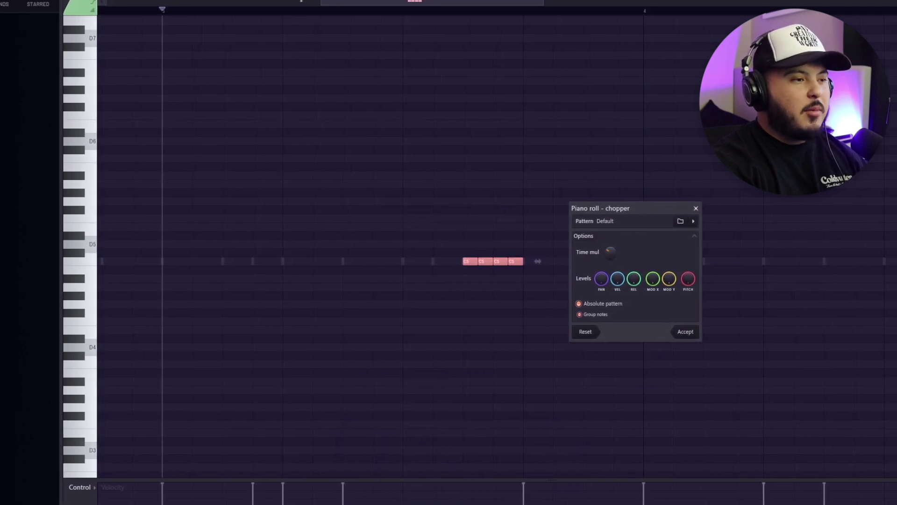
pyautogui.press('space')
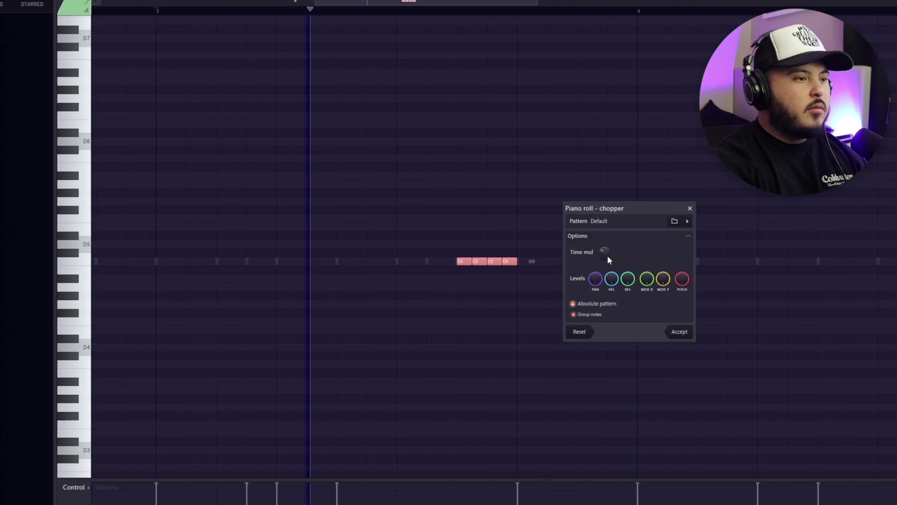
pyautogui.moveTo(602, 255); pyautogui.dragTo(603, 241)
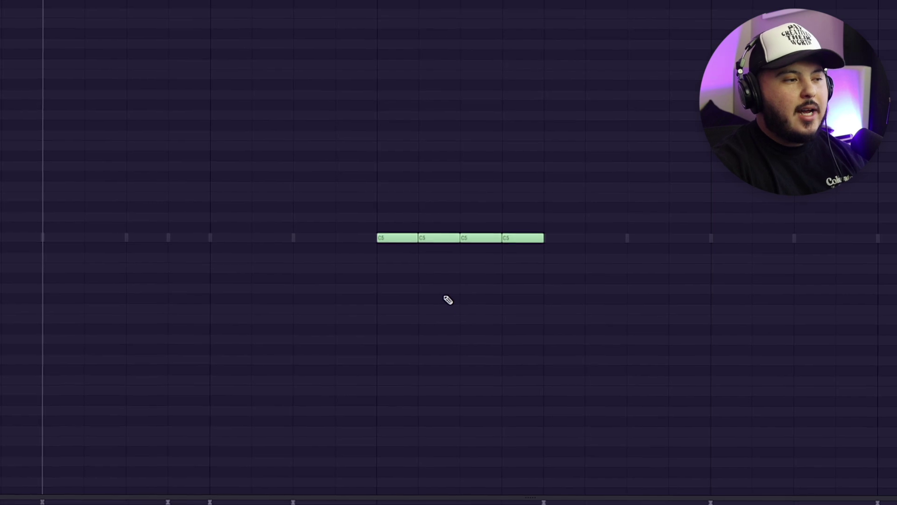
# Try removing individual slices from the four-slice C5 roll and play back the rhythm variations.
pyautogui.press('space')
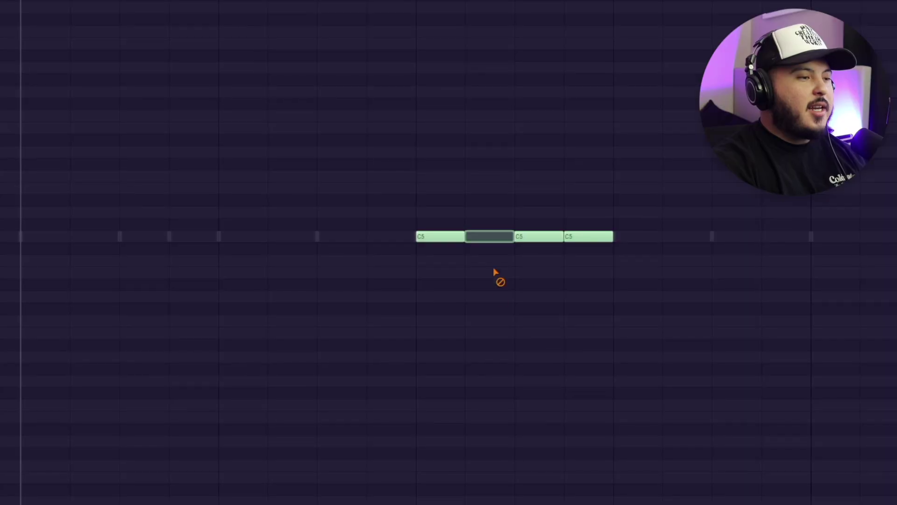
pyautogui.press('space')
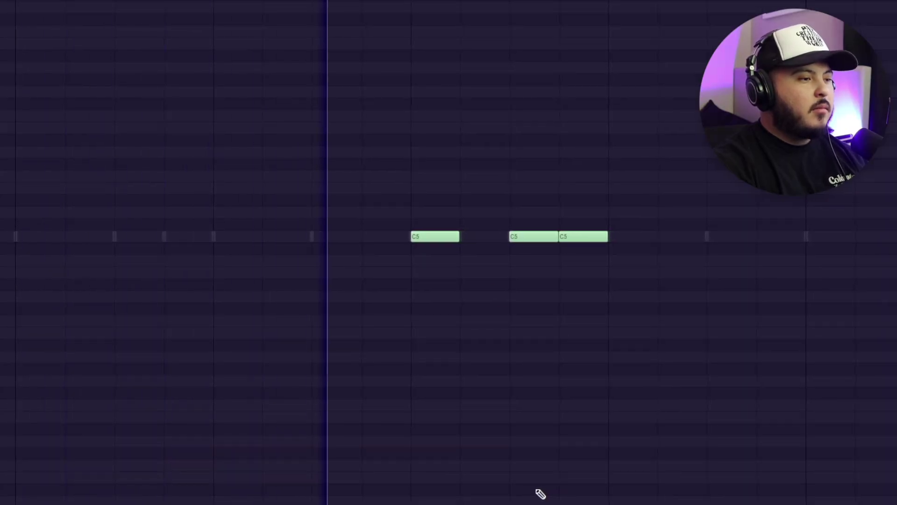
pyautogui.press('space')
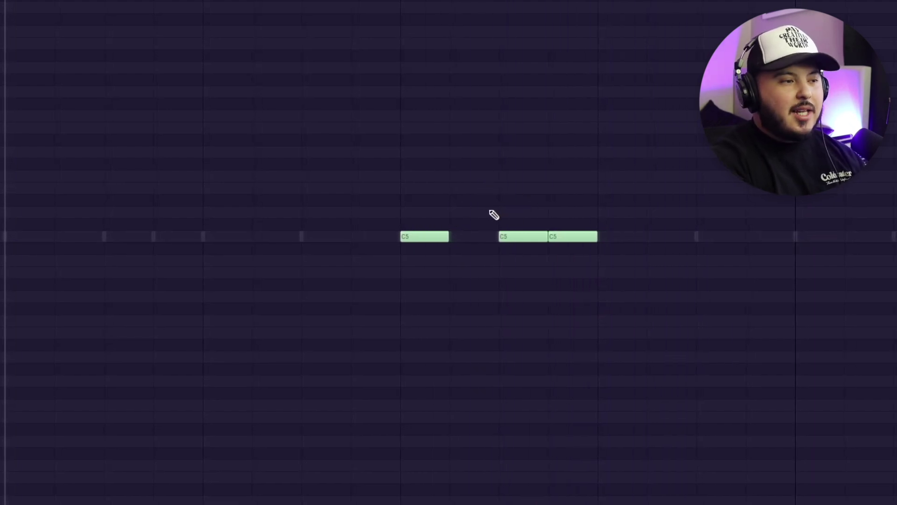
pyautogui.press('space')
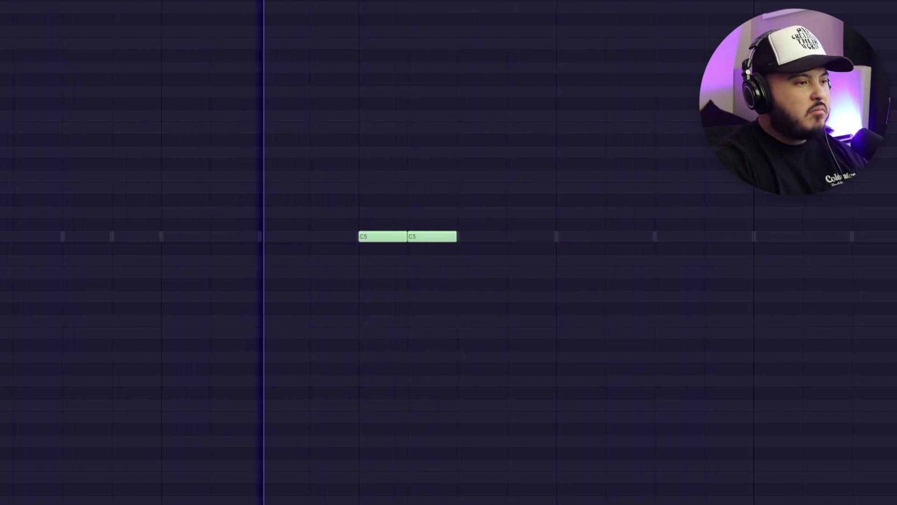
pyautogui.rightClick(387, 234)
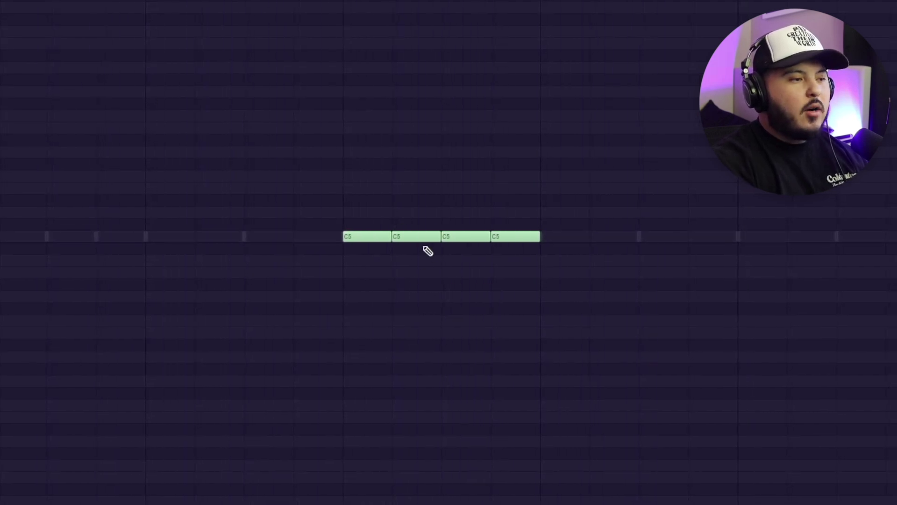
pyautogui.moveTo(364, 193); pyautogui.dragTo(554, 431)
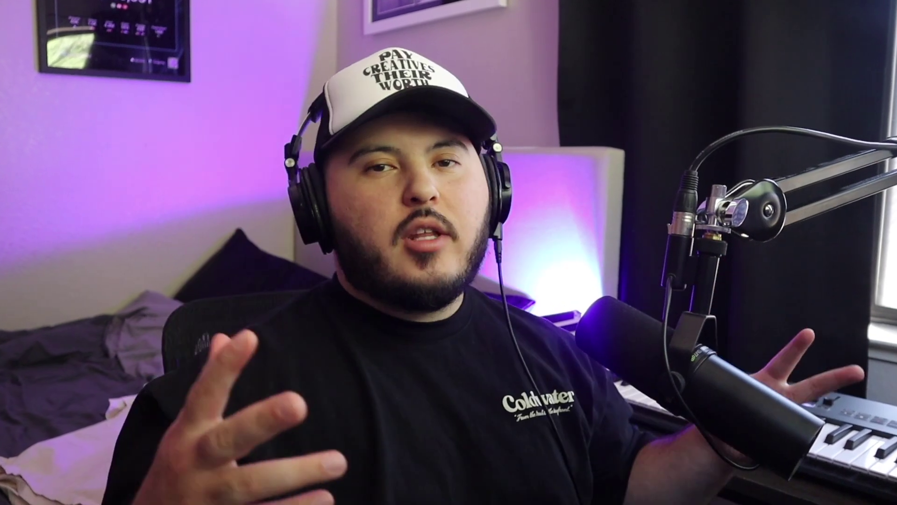
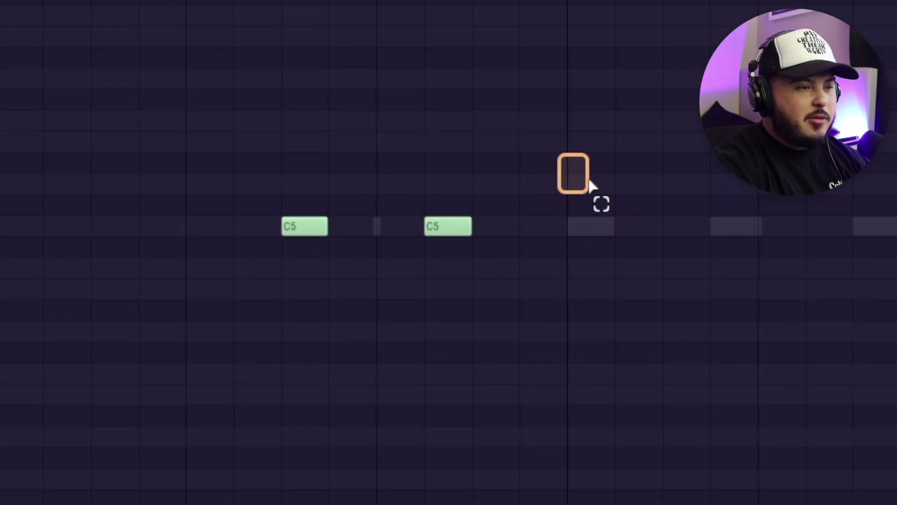
# Mark out the ghost notes following the two C5 notes, and switch the piano roll to another channel.
pyautogui.moveTo(590, 185); pyautogui.dragTo(652, 331)
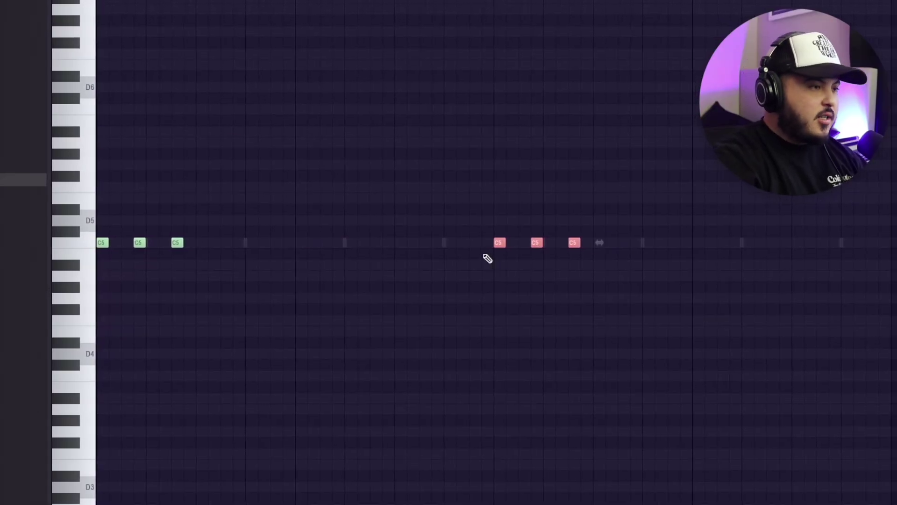
pyautogui.click(327, 1)
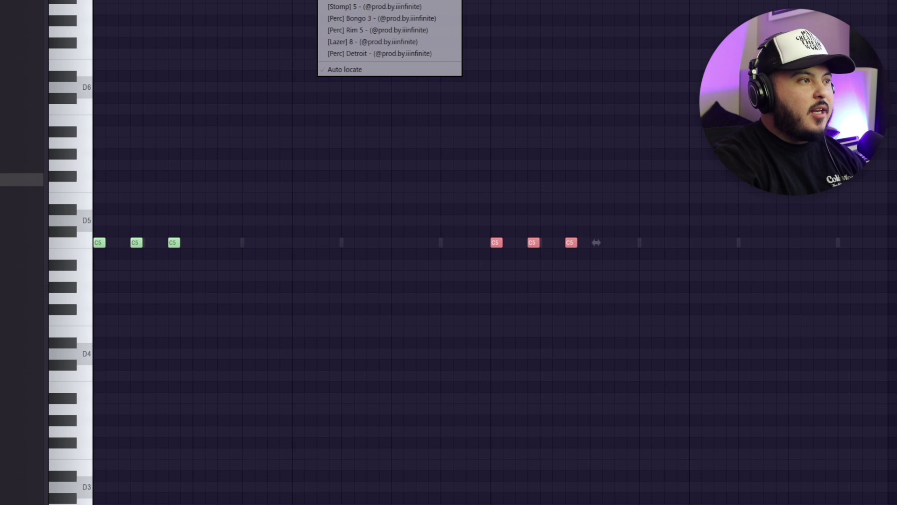
pyautogui.click(368, 11)
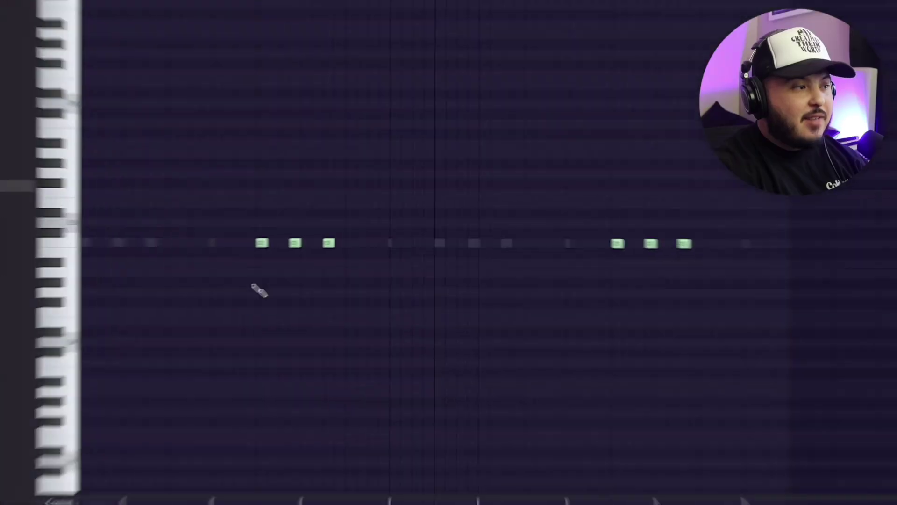
# Select the groups of three C5 notes to examine how they fall between the ghost notes of the other channels.
pyautogui.moveTo(186, 174); pyautogui.dragTo(346, 322)
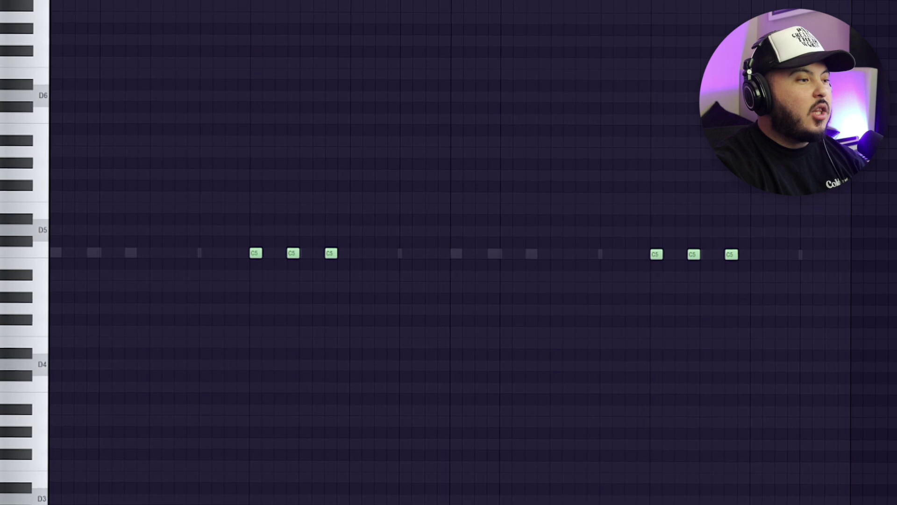
pyautogui.moveTo(750, 294); pyautogui.dragTo(192, 55)
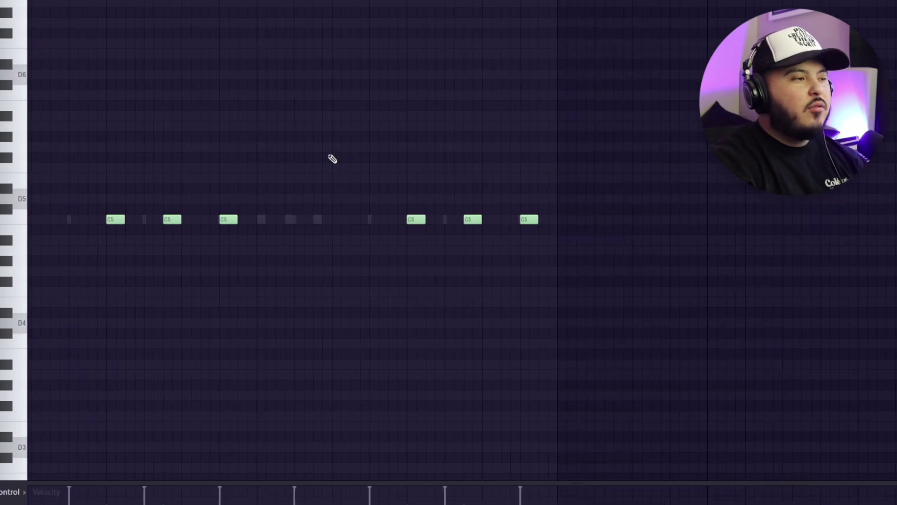
pyautogui.moveTo(109, 146); pyautogui.dragTo(360, 257)
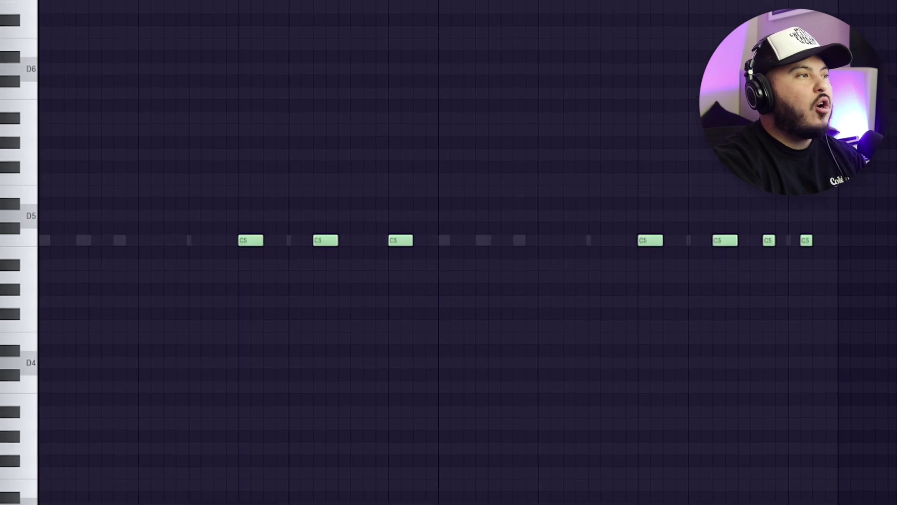
# Open the [Perc] Rim 5 channel in the piano roll, and switch from it to another percussion channel.
pyautogui.click(337, 1)
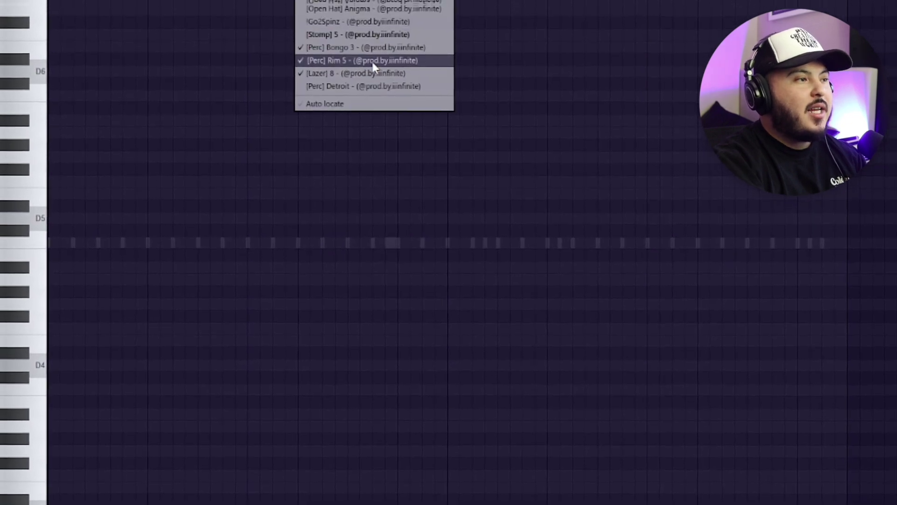
pyautogui.click(373, 66)
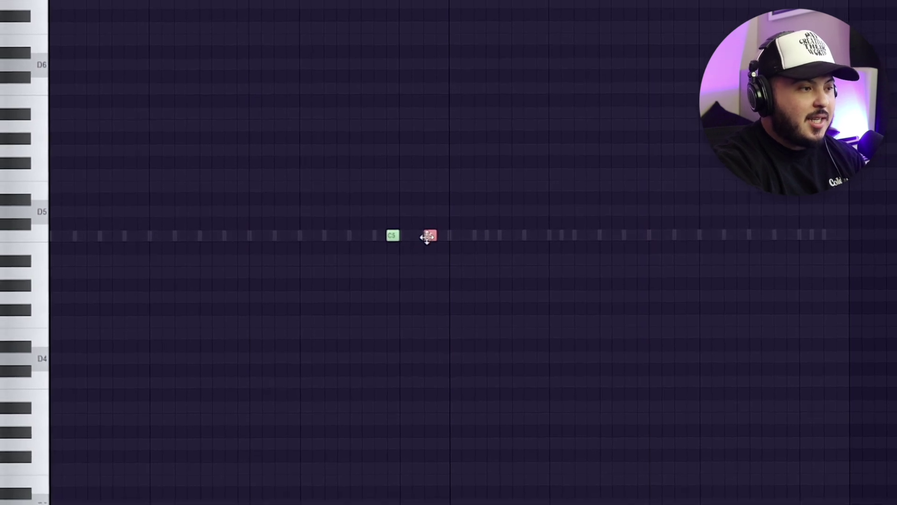
pyautogui.click(343, 1)
pyautogui.click(350, 45)
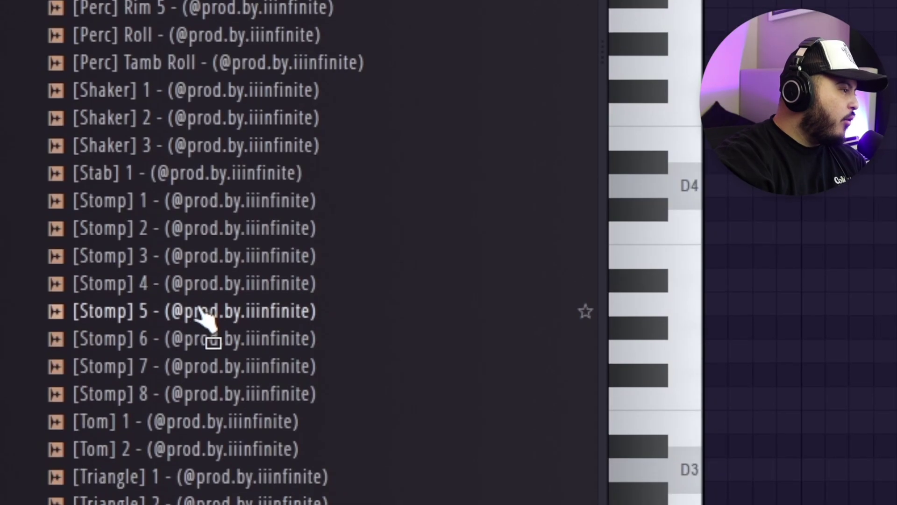
# Preview the [Stomp] 5 and [Stomp] 3 samples, and open the [Stomp] 5 channel in the piano roll.
pyautogui.click(201, 317)
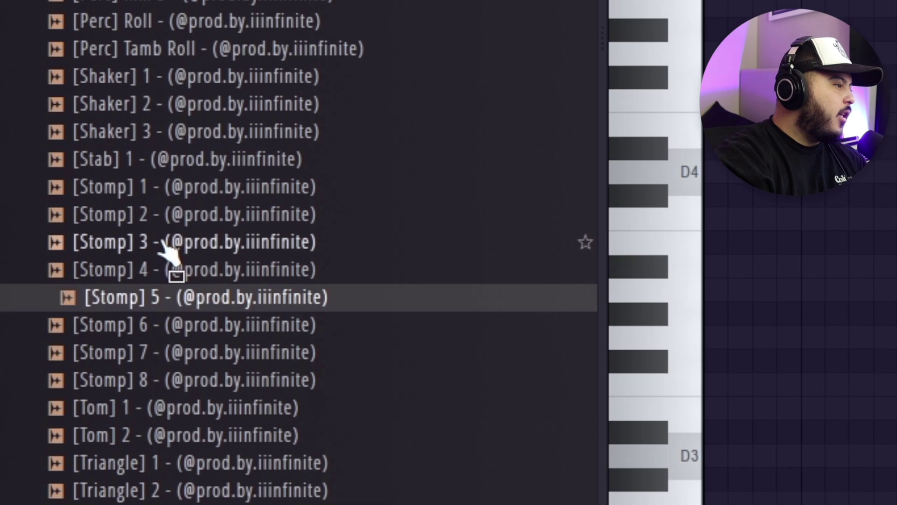
pyautogui.click(176, 242)
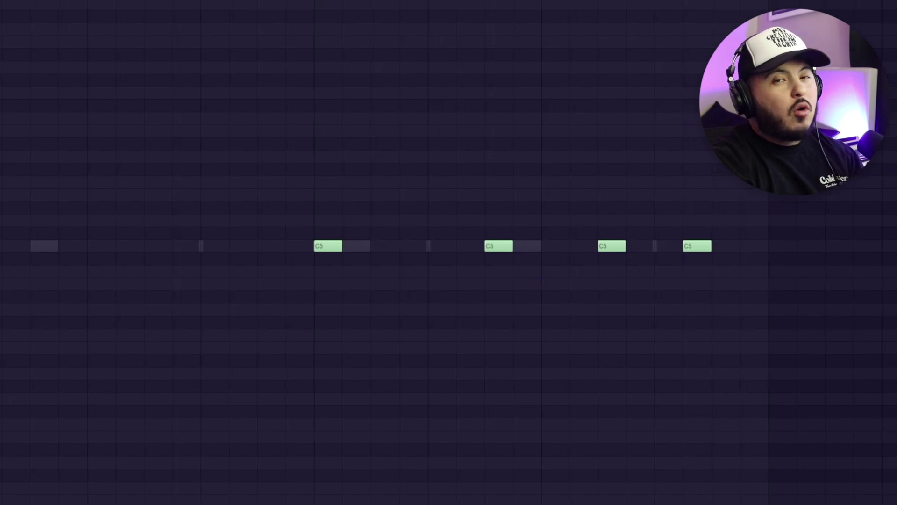
pyautogui.click(187, 1)
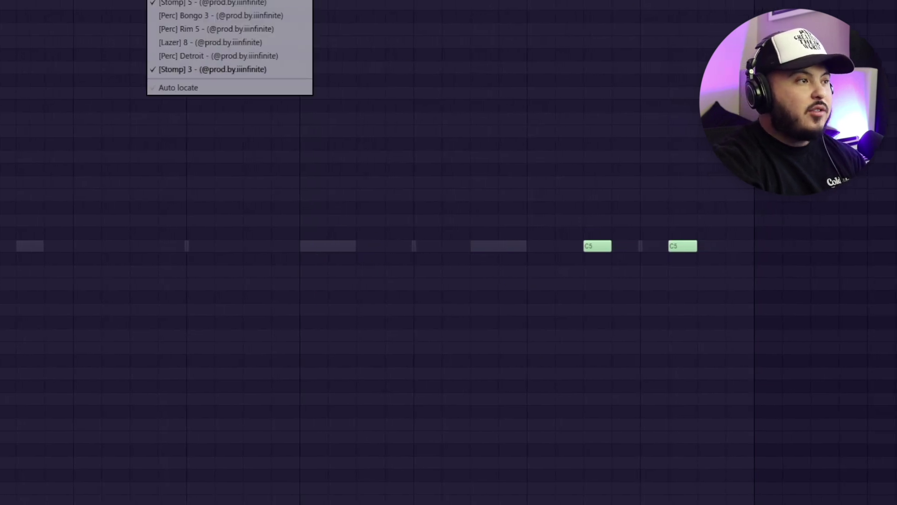
pyautogui.click(201, 5)
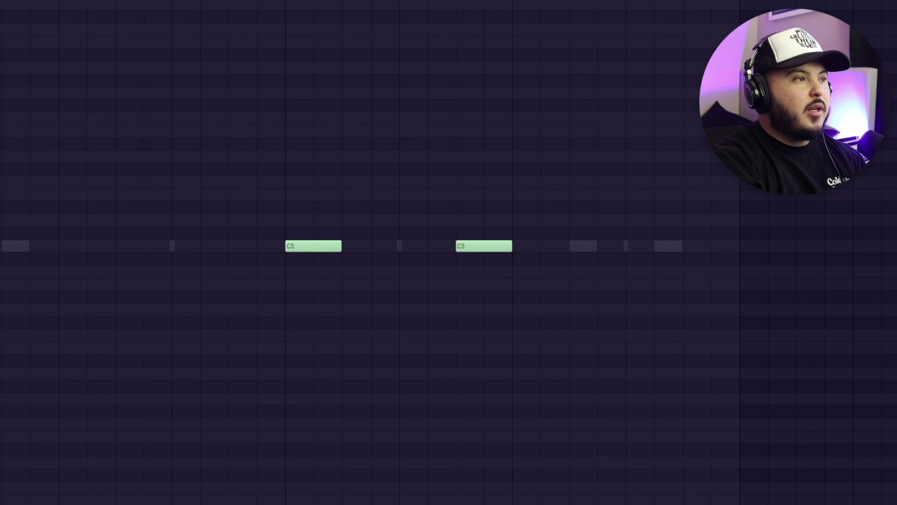
# Mark out the two C5 notes of [Stomp] 5, and switch to the [Stomp] 3 channel to mark out its closing notes.
pyautogui.moveTo(181, 24); pyautogui.dragTo(707, 460)
pyautogui.click(184, 1)
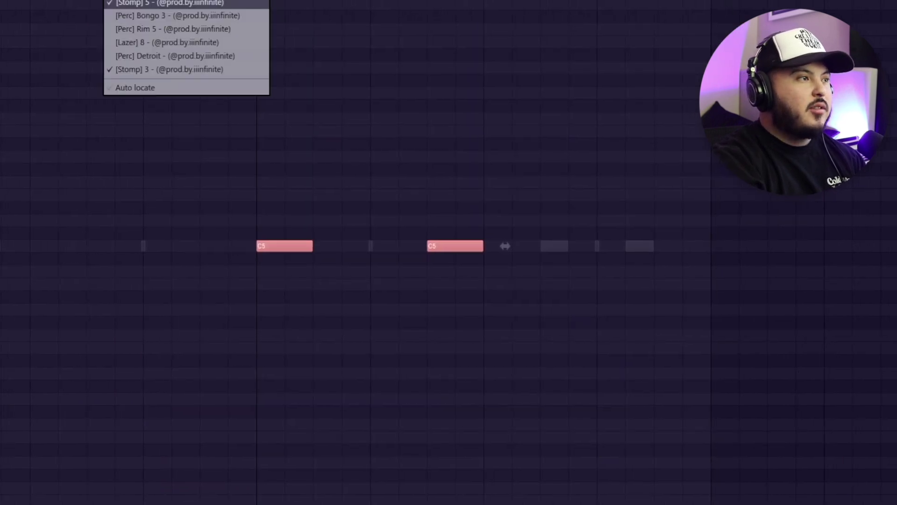
pyautogui.click(187, 69)
pyautogui.moveTo(437, 166); pyautogui.dragTo(865, 386)
pyautogui.click(560, 299)
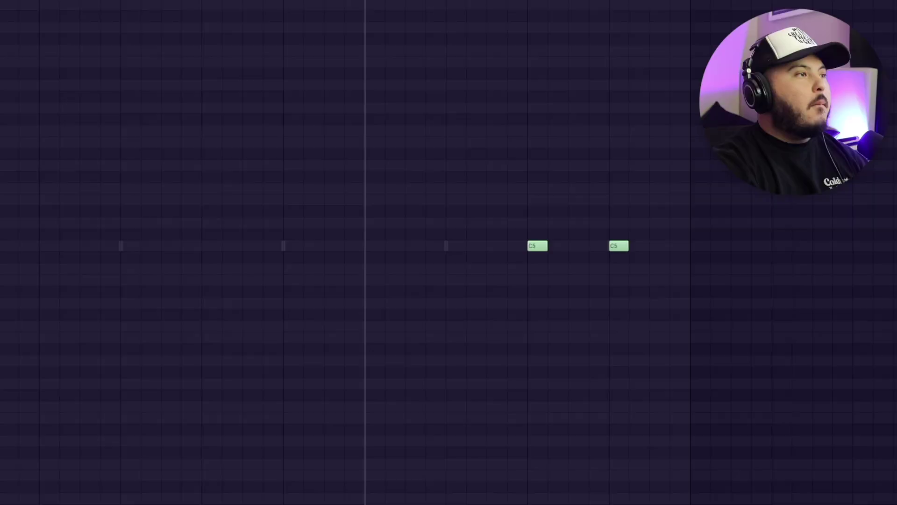
# Switch to another percussion channel, mark out the ghost note and the three C5 notes in turn, and play the pattern back.
pyautogui.click(220, 1)
pyautogui.click(286, 76)
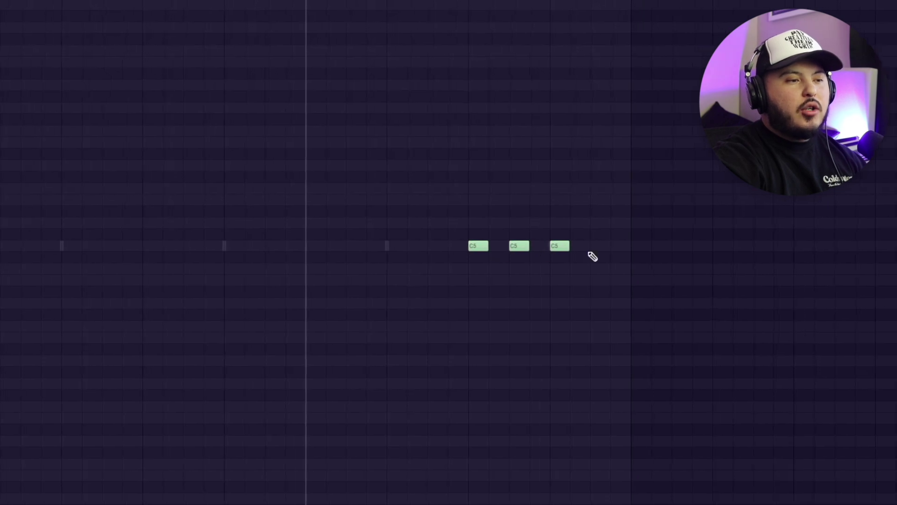
pyautogui.scroll(3, 503, 274)
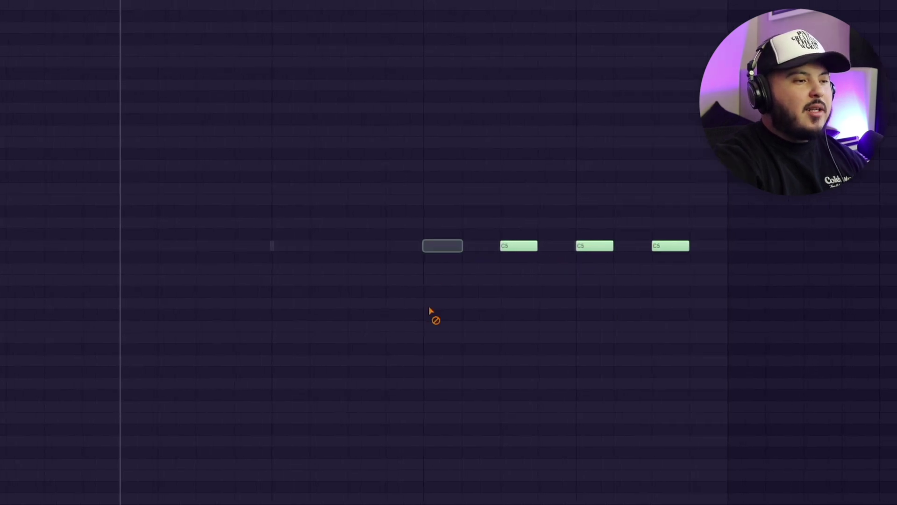
pyautogui.moveTo(410, 194); pyautogui.dragTo(445, 299)
pyautogui.moveTo(491, 206); pyautogui.dragTo(542, 321)
pyautogui.moveTo(630, 217); pyautogui.dragTo(777, 399)
pyautogui.keyDown('ctrl'); pyautogui.click(603, 407); pyautogui.keyUp('ctrl')
pyautogui.press('space')
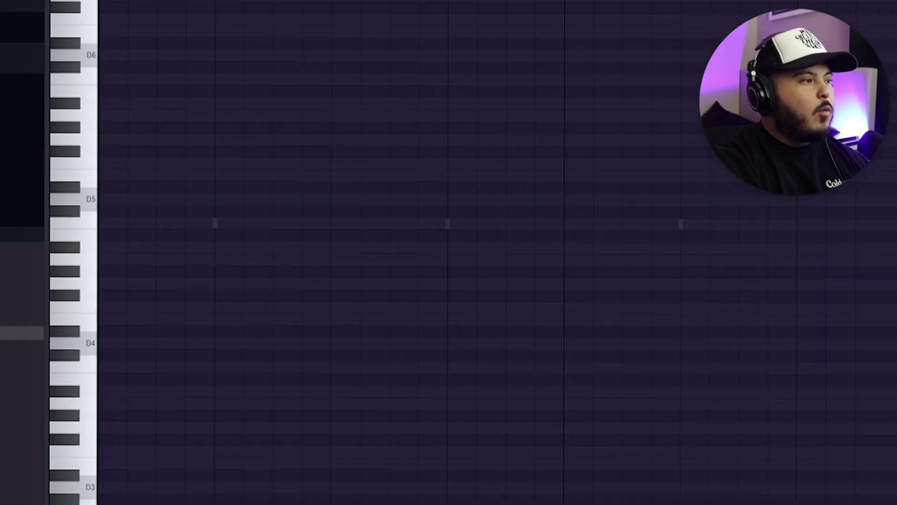
# Place a C5 note at the pattern's start and another six steps later, play them back and mark them out.
pyautogui.click(127, 228)
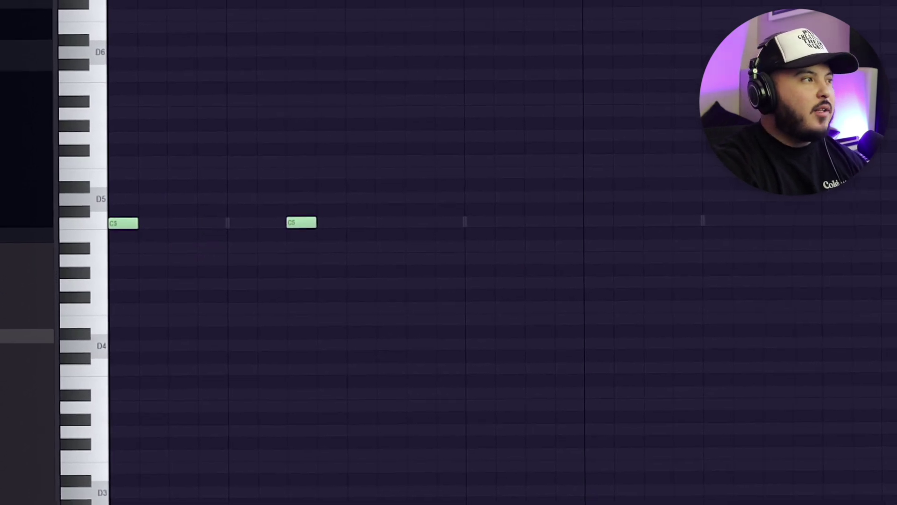
pyautogui.press('space')
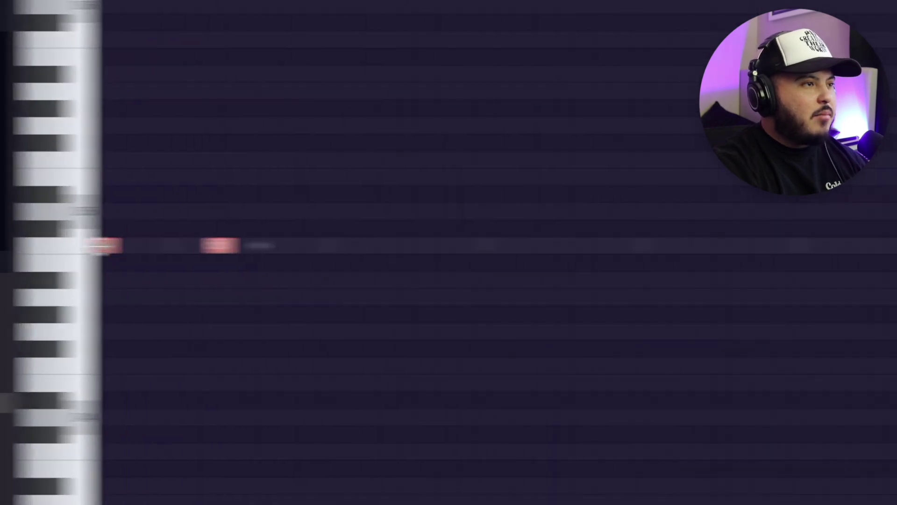
pyautogui.moveTo(117, 231); pyautogui.dragTo(346, 258)
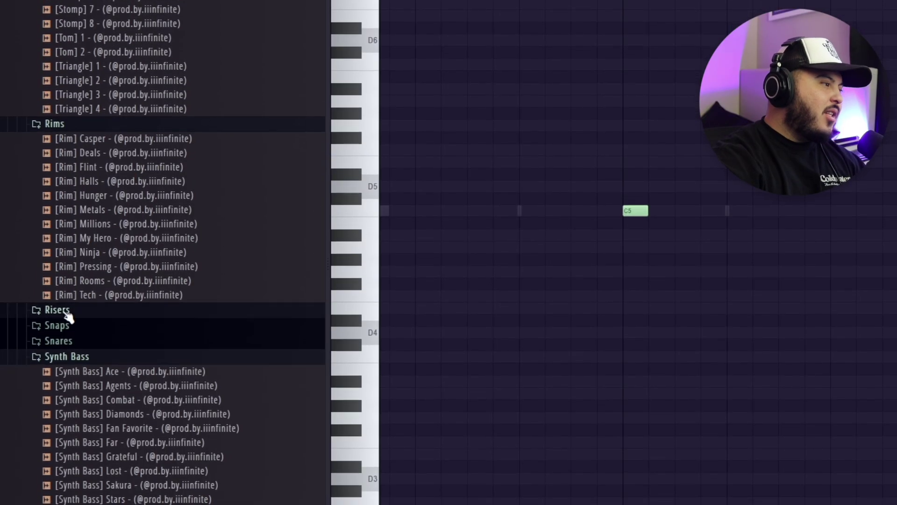
# Browse the sample library from the Risers folder down to the 87 bpm C#m vocal accents.
pyautogui.click(60, 313)
pyautogui.scroll(-5, 141, 327)
pyautogui.click(59, 448)
pyautogui.scroll(-3, 63, 462)
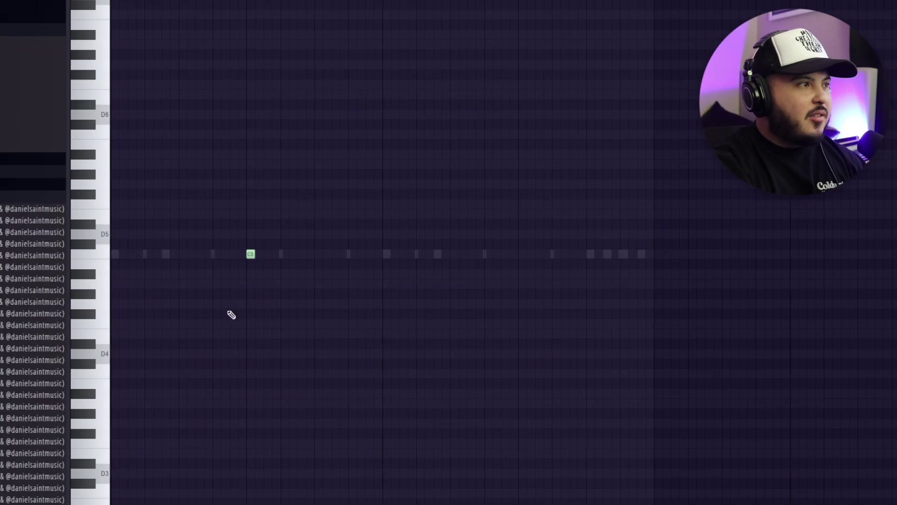
# Examine the spacing of the C5 notes against the ghost notes, marking out the first three and the closing ones.
pyautogui.scroll(3, 231, 314)
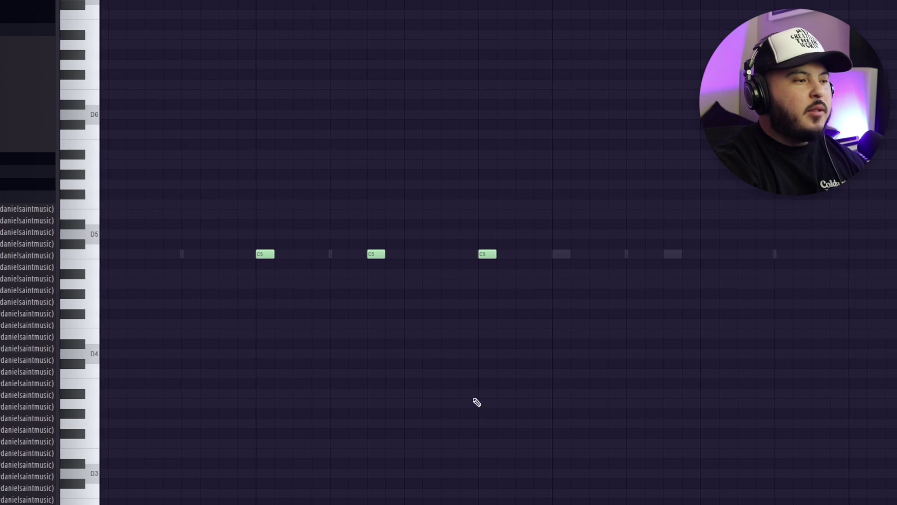
pyautogui.scroll(-1, 308, 335)
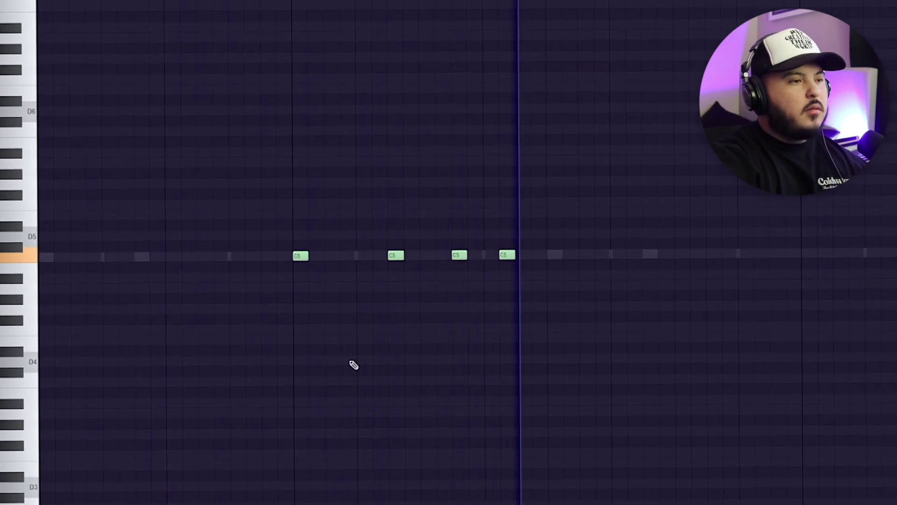
pyautogui.moveTo(280, 208); pyautogui.dragTo(463, 317)
pyautogui.moveTo(410, 241); pyautogui.dragTo(506, 260)
pyautogui.moveTo(520, 262); pyautogui.dragTo(505, 262)
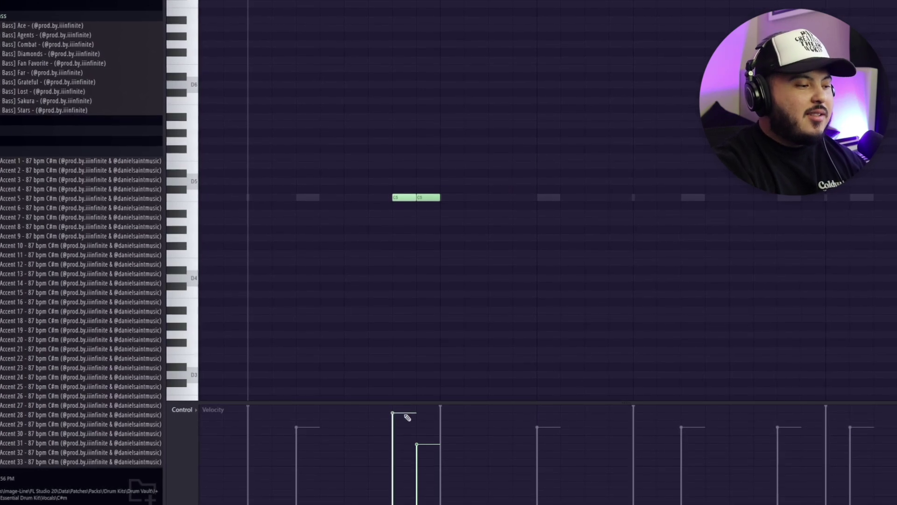
# Pan the two adjacent C5 notes to opposite sides, return the control lane to velocity, and play back.
pyautogui.click(179, 409)
pyautogui.click(237, 426)
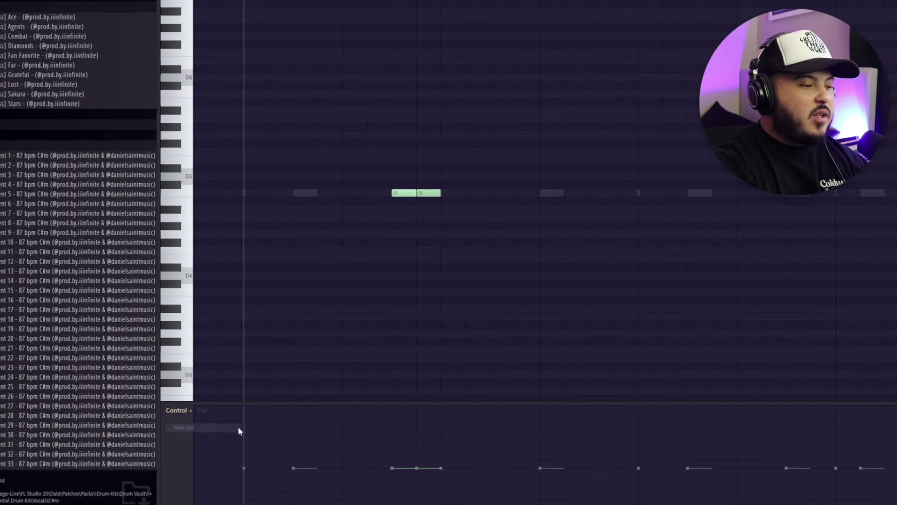
pyautogui.click(417, 426)
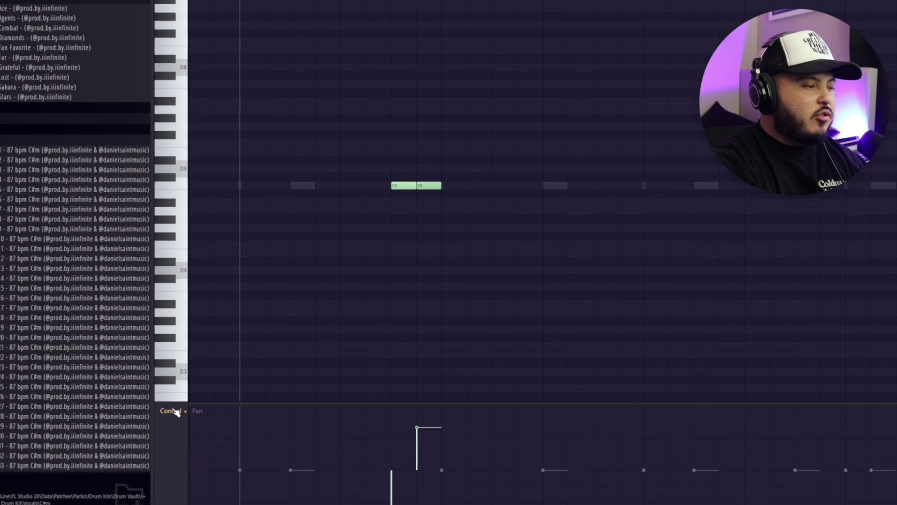
pyautogui.click(175, 410)
pyautogui.click(219, 438)
pyautogui.press('space')
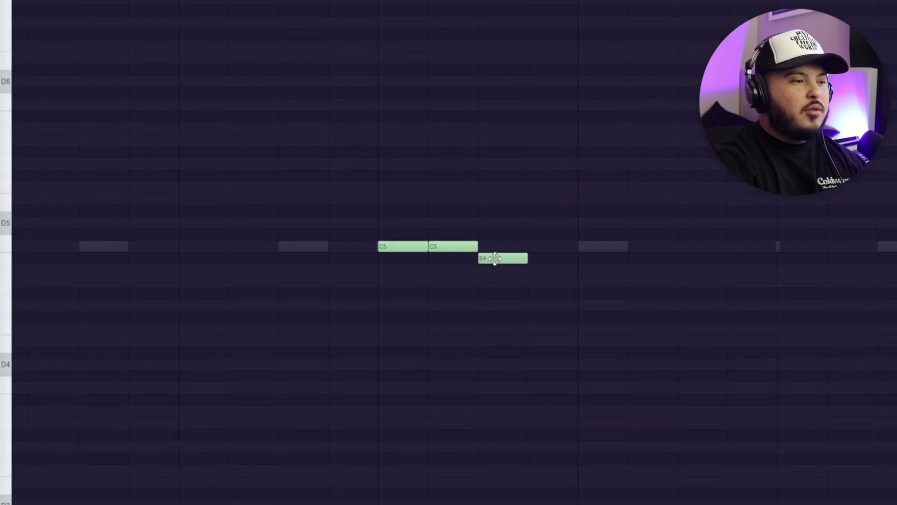
# Mark out the two C5 notes with their following B4 note, and clear the selection of the four-note C5 roll.
pyautogui.moveTo(285, 121); pyautogui.dragTo(685, 469)
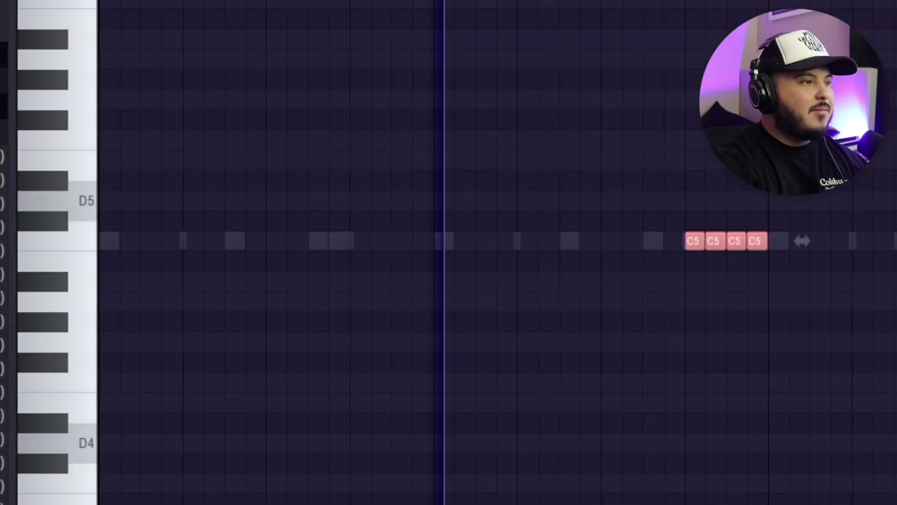
pyautogui.hotkey('ctrl', 'd')
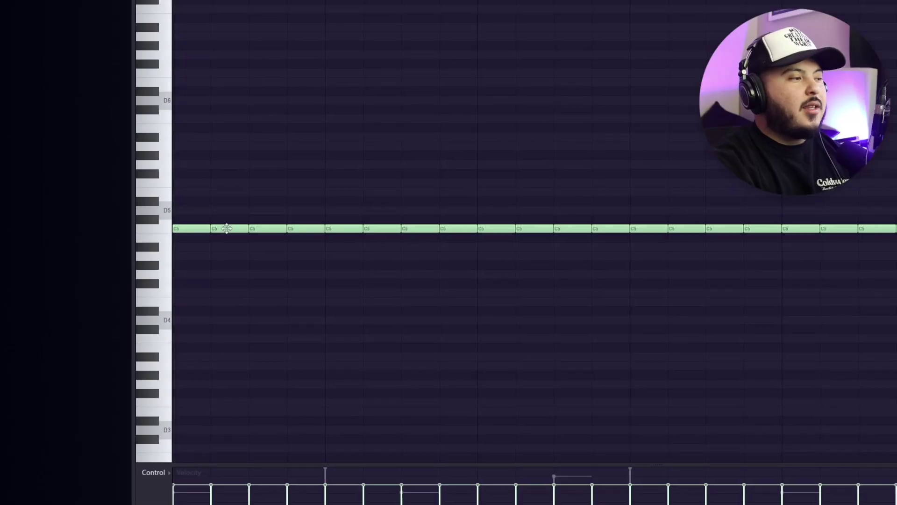
# Delete individual C5 notes from the start of the continuous run to form a broken rhythm, checking it by playback.
pyautogui.press('space')
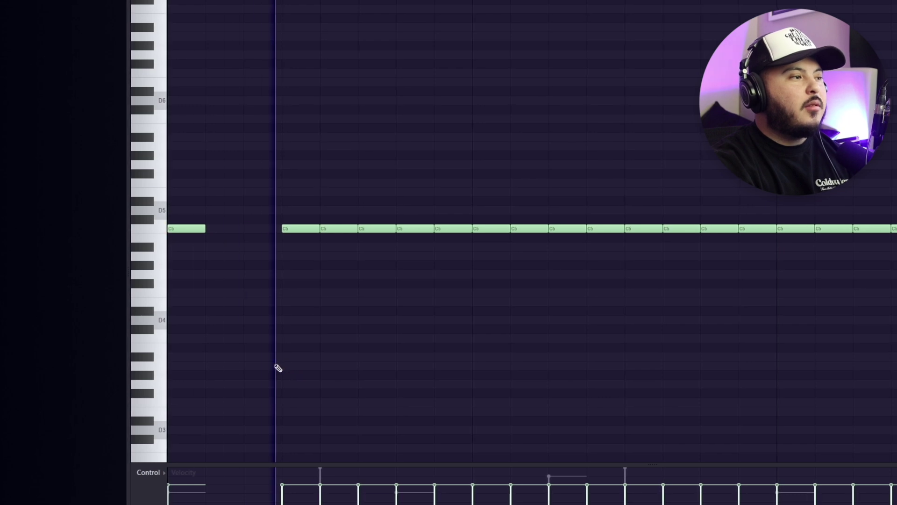
pyautogui.rightClick(341, 229)
pyautogui.rightClick(406, 228)
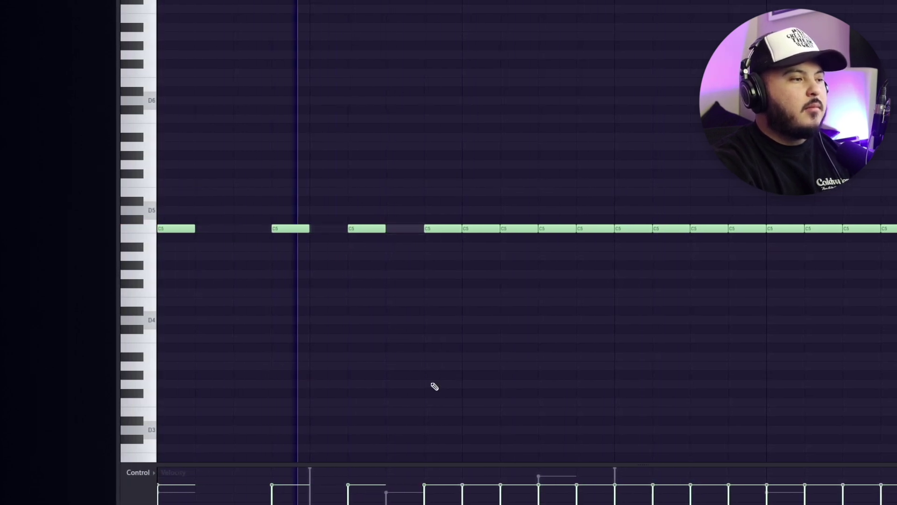
pyautogui.press('space')
pyautogui.rightClick(473, 230)
pyautogui.rightClick(504, 230)
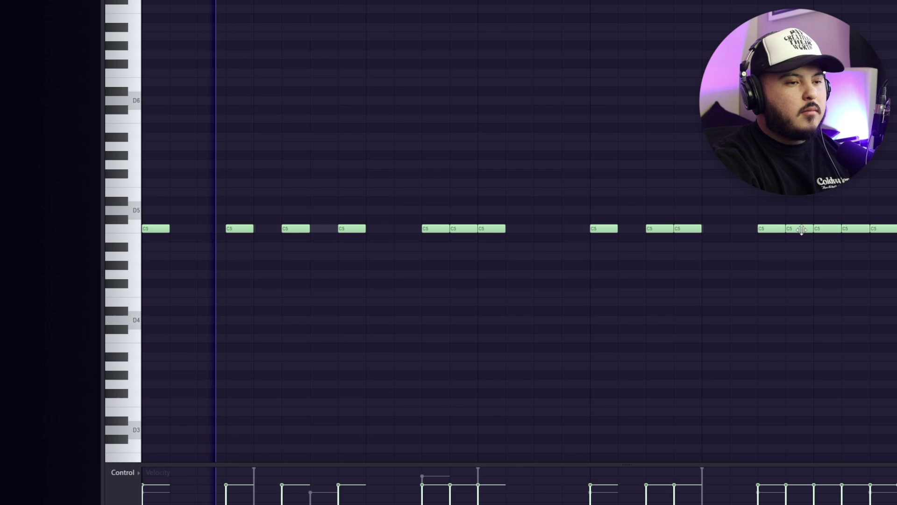
# Delete three more C5 notes further along the run, play the rhythm back and mark out the whole pattern.
pyautogui.rightClick(801, 229)
pyautogui.rightClick(828, 230)
pyautogui.rightClick(854, 232)
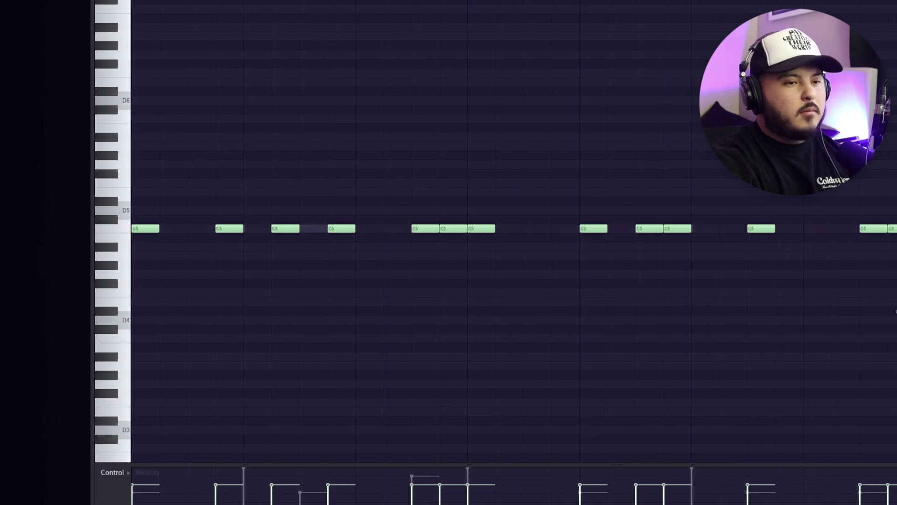
pyautogui.scroll(-1, 895, 309)
pyautogui.press('space')
pyautogui.scroll(-3, 468, 260)
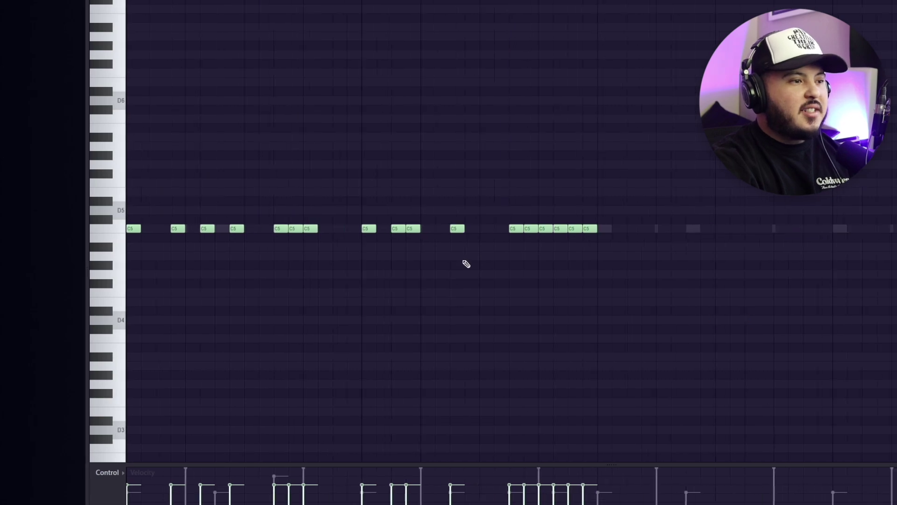
pyautogui.moveTo(133, 311); pyautogui.dragTo(785, 18)
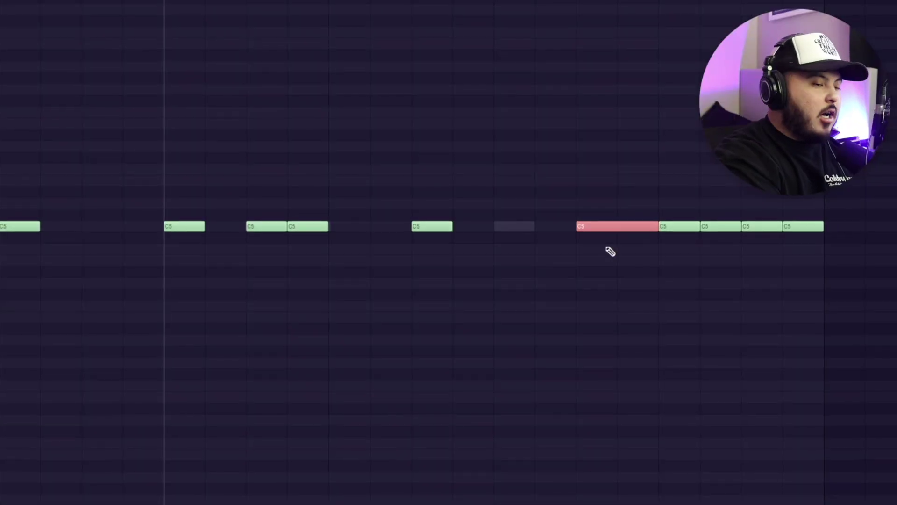
# Chop the lengthened C5 note into four slices with the chopper's time multiplier, and clear the selection.
pyautogui.hotkey('alt', 'u')
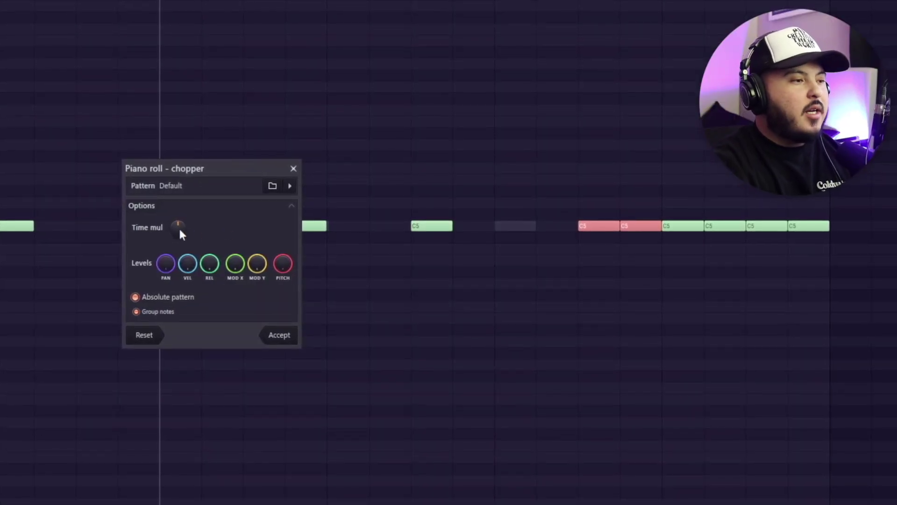
pyautogui.press('space')
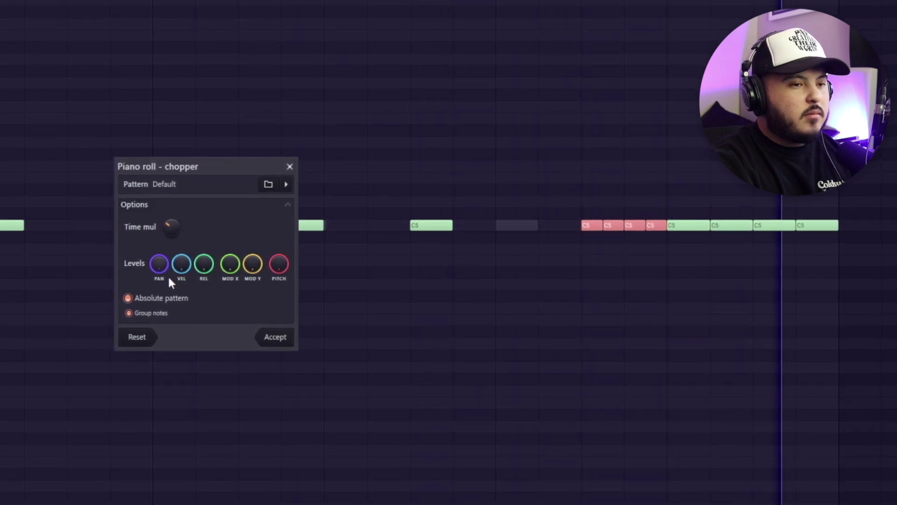
pyautogui.press('space')
pyautogui.click(266, 345)
pyautogui.hotkey('ctrl', 'd')
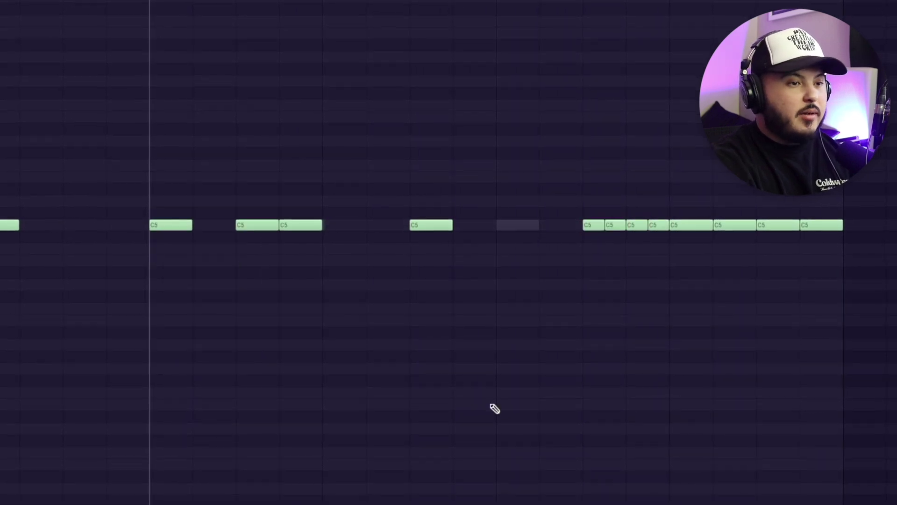
# Stretch the last C5 note to the pattern's end, chop it into a very fine roll, and draw a falling velocity ramp across it.
pyautogui.scroll(-3, 463, 394)
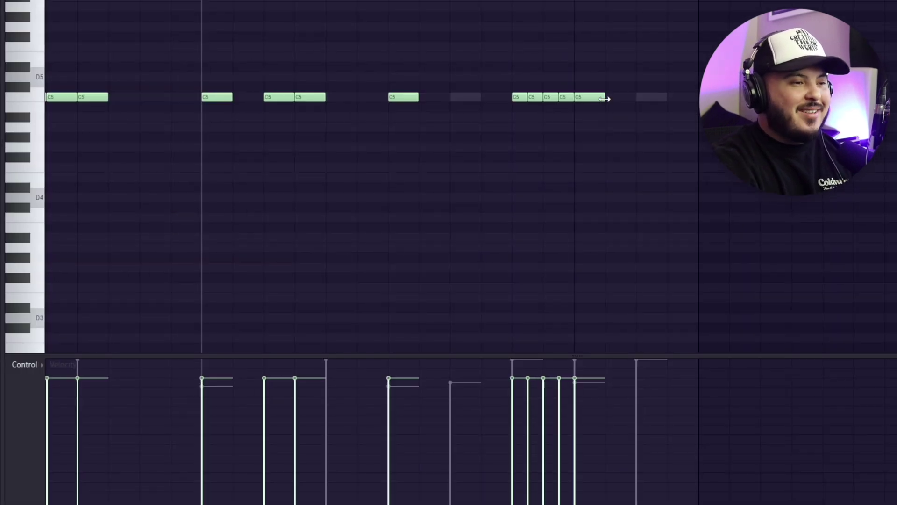
pyautogui.moveTo(606, 99); pyautogui.dragTo(689, 100)
pyautogui.moveTo(608, 64); pyautogui.dragTo(624, 117)
pyautogui.hotkey('alt', 'u')
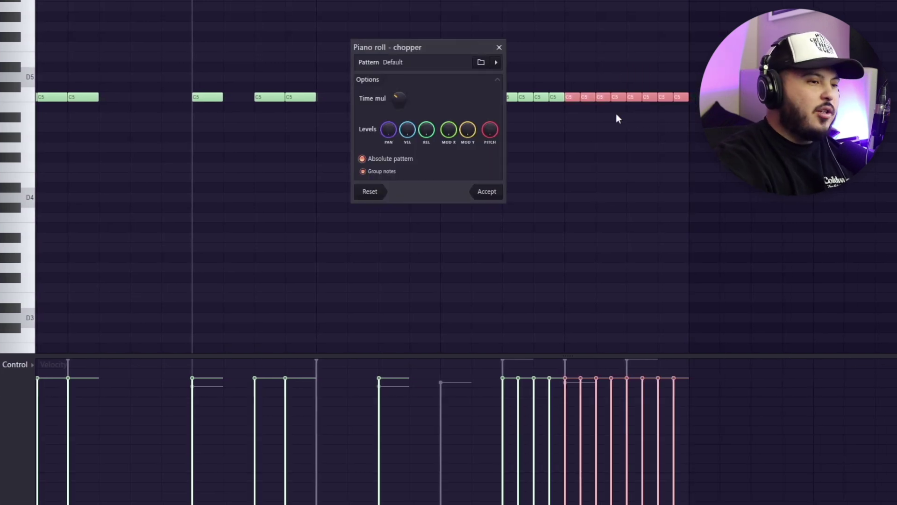
pyautogui.click(482, 192)
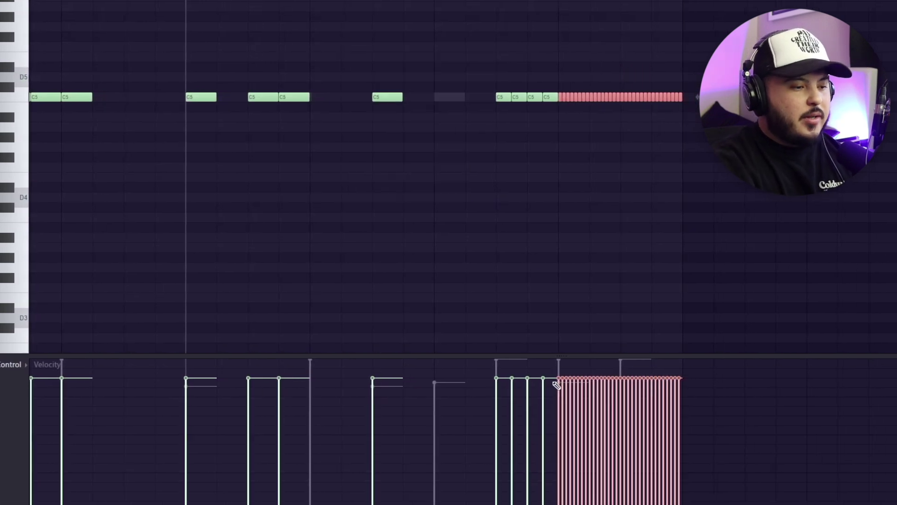
pyautogui.moveTo(556, 381)
pyautogui.mouseDown()
pyautogui.moveTo(557, 400)
pyautogui.moveTo(621, 500)
pyautogui.moveTo(665, 504)
pyautogui.mouseUp()
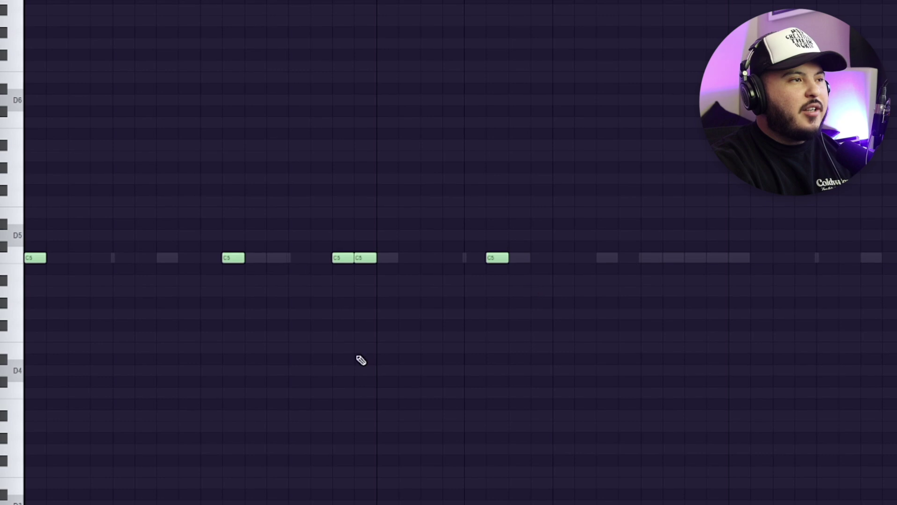
# Add a third C5 note directly after the two adjacent C5 notes.
pyautogui.click(394, 261)
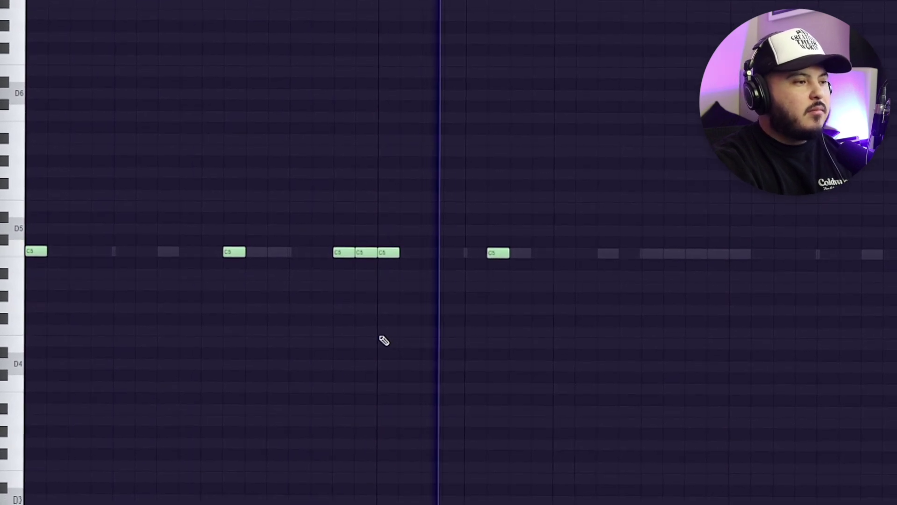
# Move the single C5 note following the three adjacent hi-hat notes one step later, and mark out the whole pattern.
pyautogui.moveTo(505, 255); pyautogui.dragTo(516, 254)
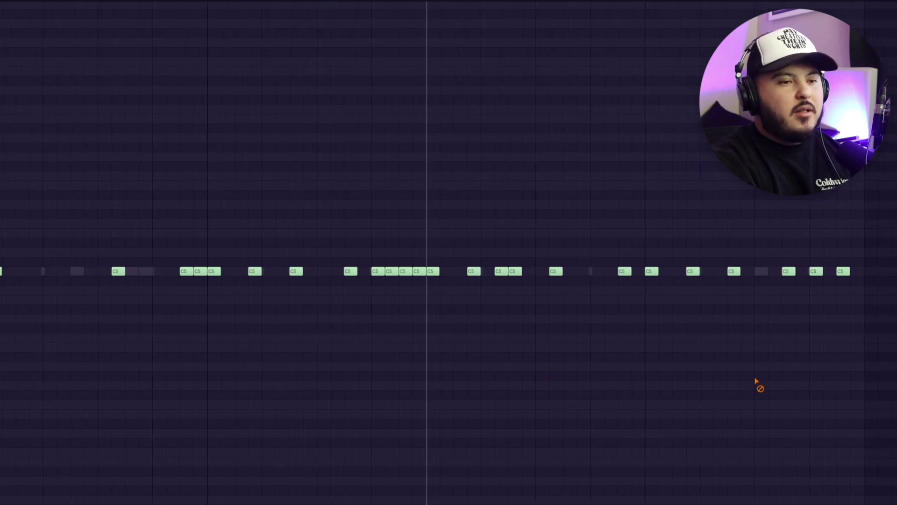
pyautogui.scroll(-2, 428, 328)
pyautogui.moveTo(805, 361); pyautogui.dragTo(1, 42)
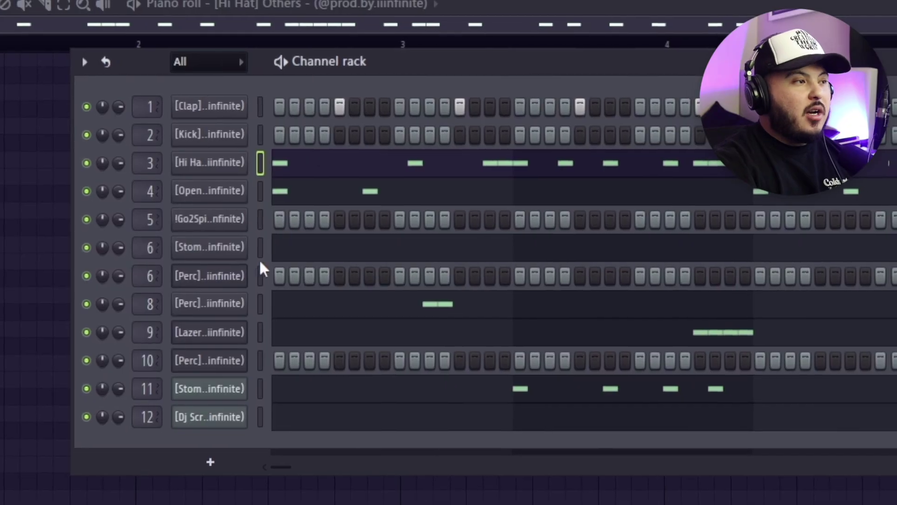
# Open the kick channel's piano roll and lay out pairs of C5 kick notes across the four-bar pattern.
pyautogui.click(261, 191)
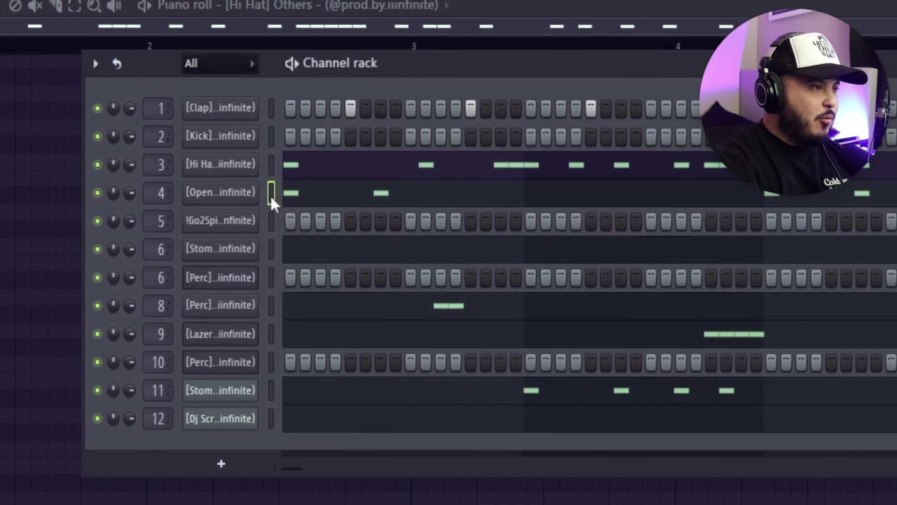
pyautogui.click(273, 139)
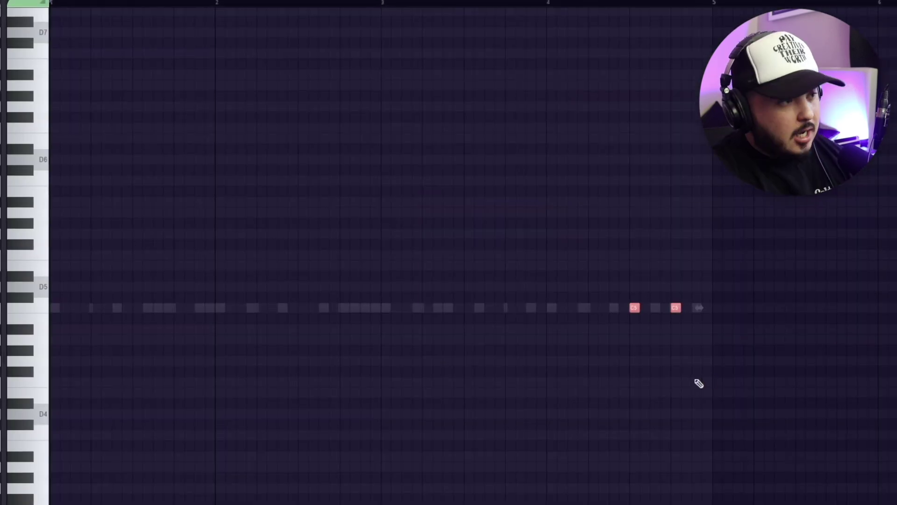
pyautogui.moveTo(515, 311); pyautogui.dragTo(359, 311)
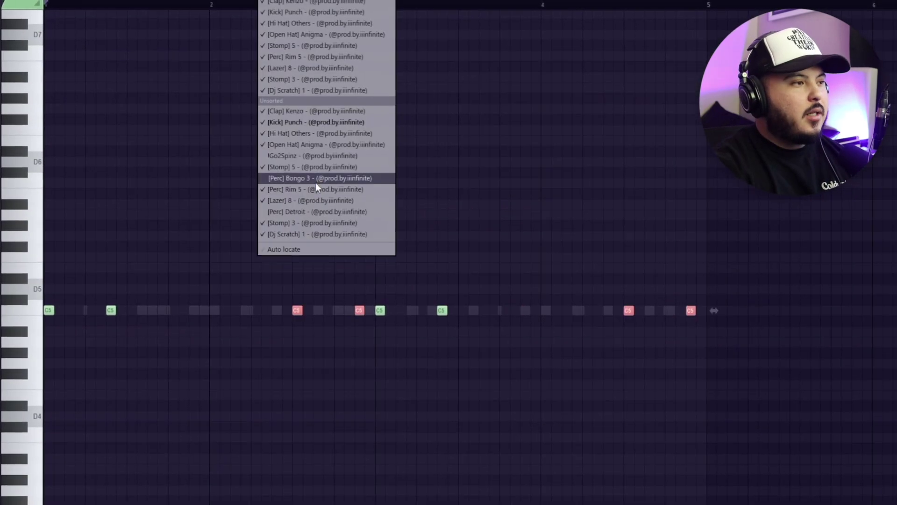
pyautogui.click(310, 123)
pyautogui.hotkey('ctrl', 'v')
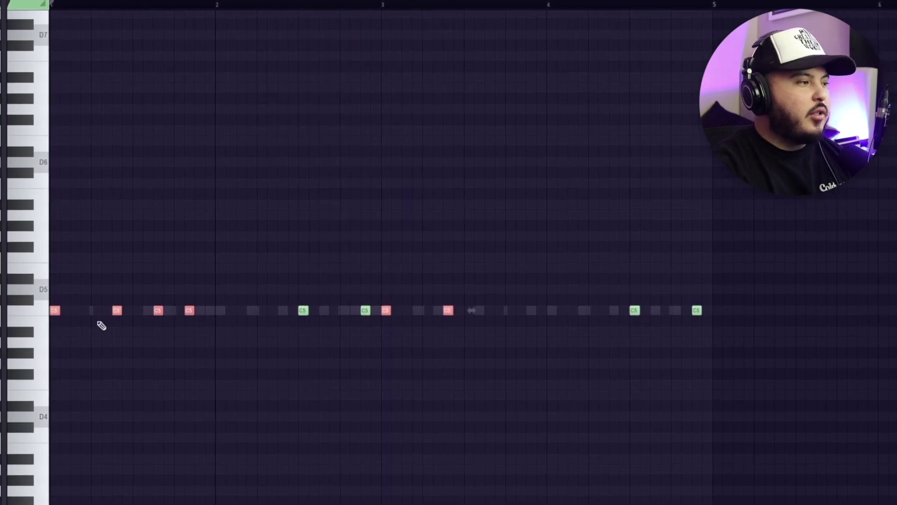
# Shift the selected kick notes one bar later to fill out the pattern, and play the rhythm back.
pyautogui.moveTo(109, 309); pyautogui.dragTo(275, 311)
pyautogui.press('space')
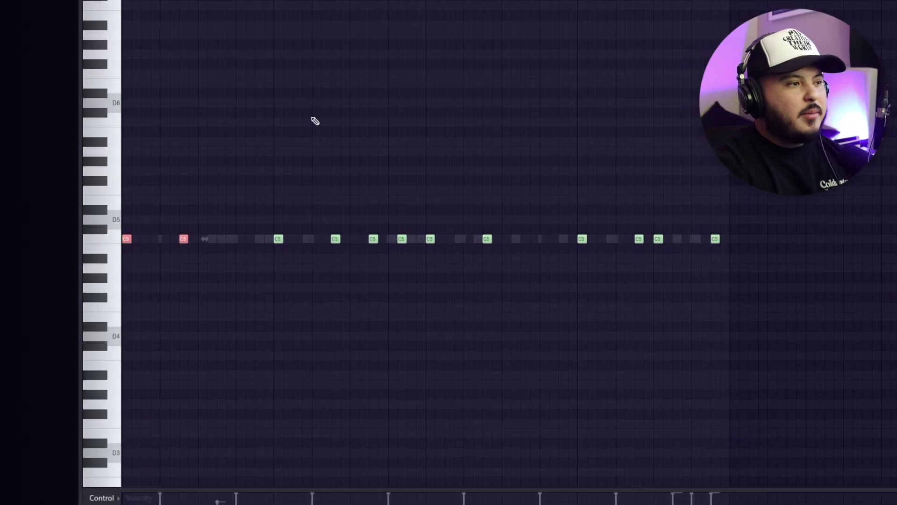
pyautogui.press('space')
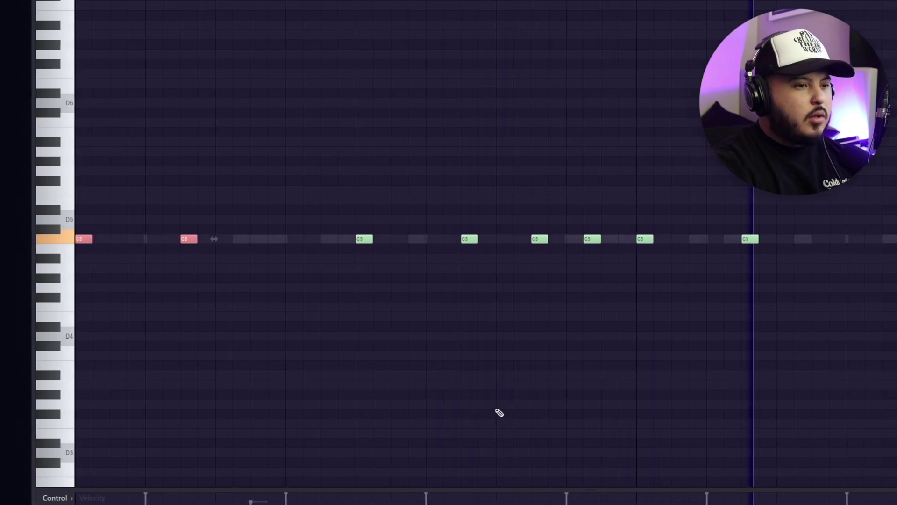
# Move the last C5 kick note two steps earlier and select all notes of the kick pattern.
pyautogui.scroll(-2, 575, 390)
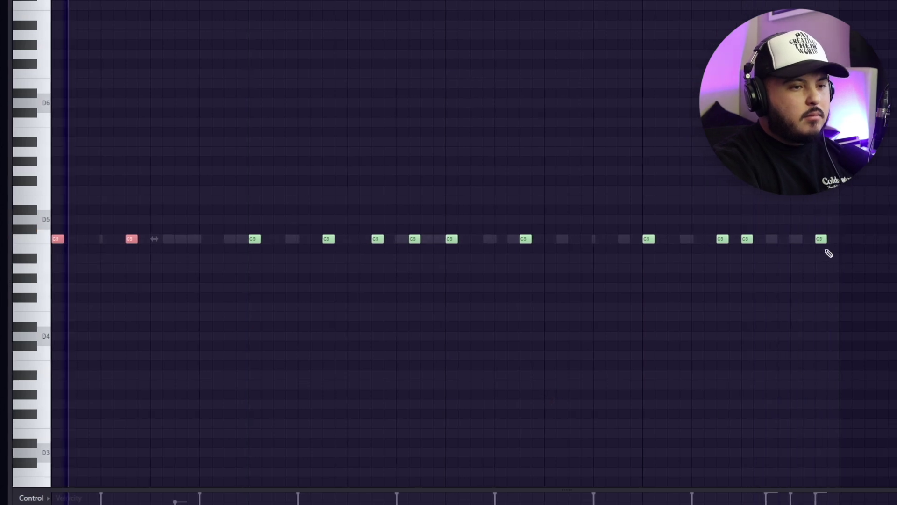
pyautogui.hotkey('ctrl', 'a')
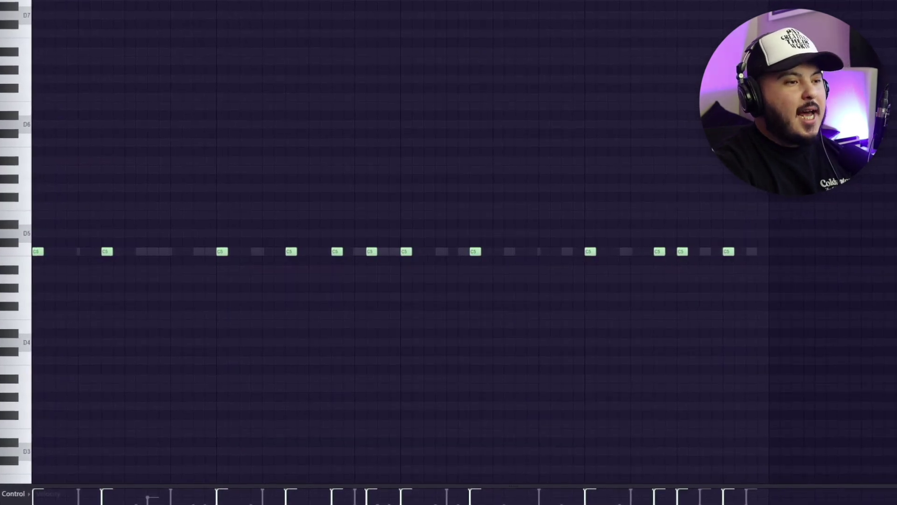